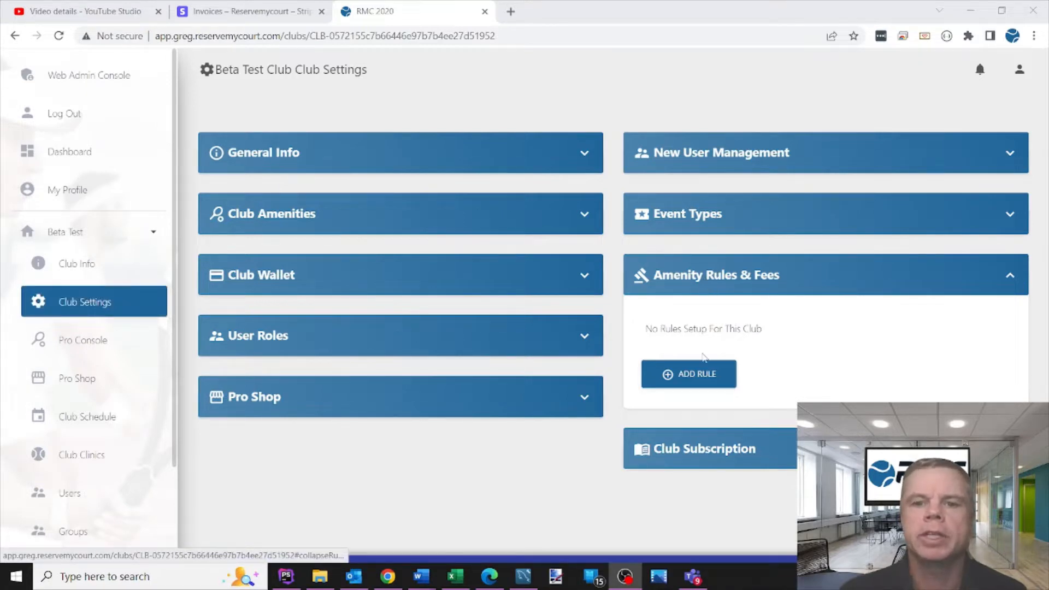
# Add a new rule under Amenity Rules & Fees and set its rule type to Advance.
pyautogui.click(668, 376)
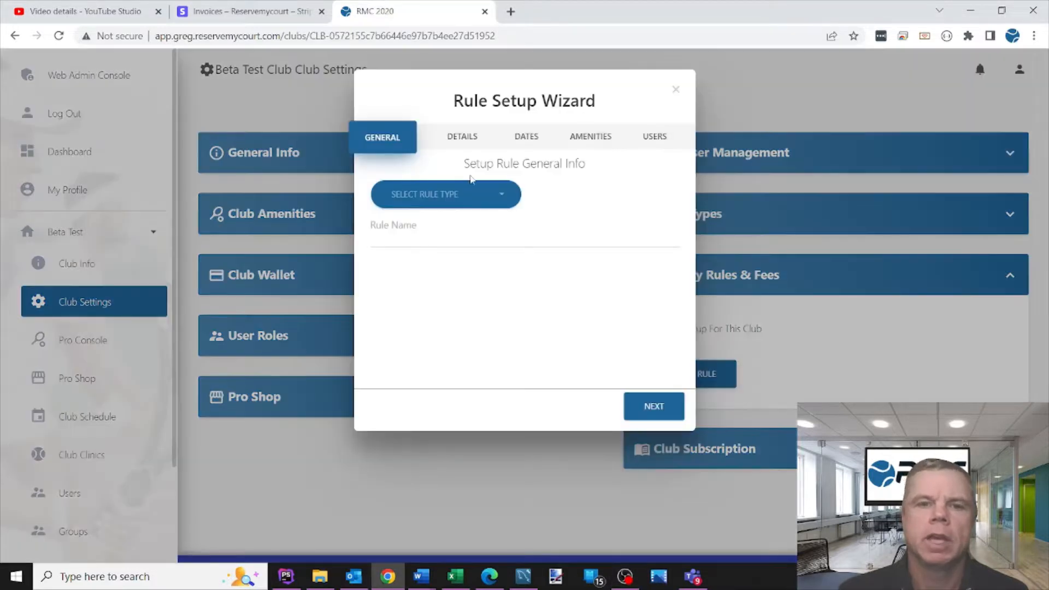
pyautogui.click(454, 197)
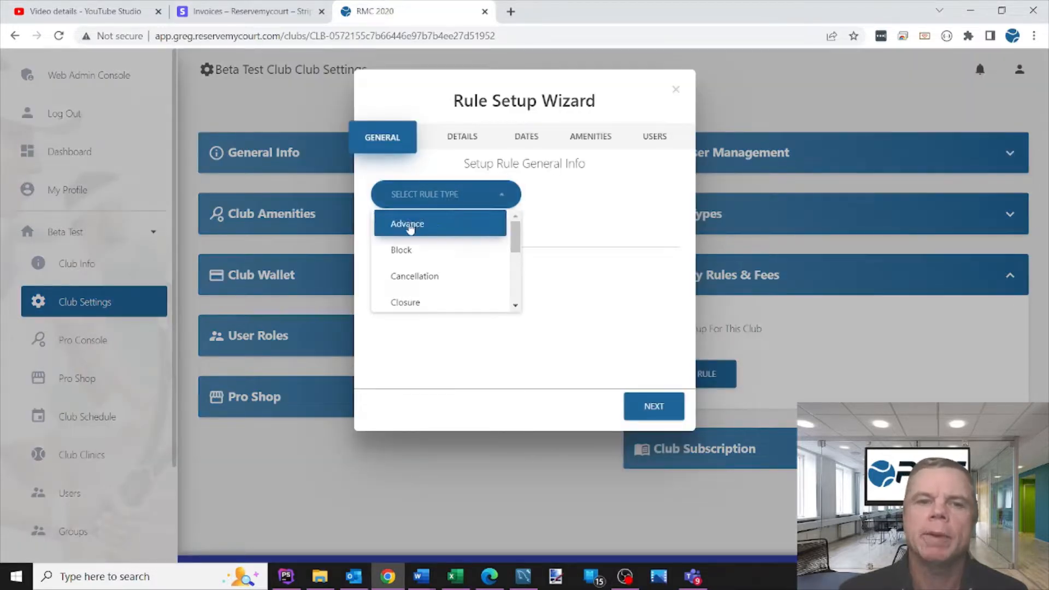
pyautogui.click(410, 225)
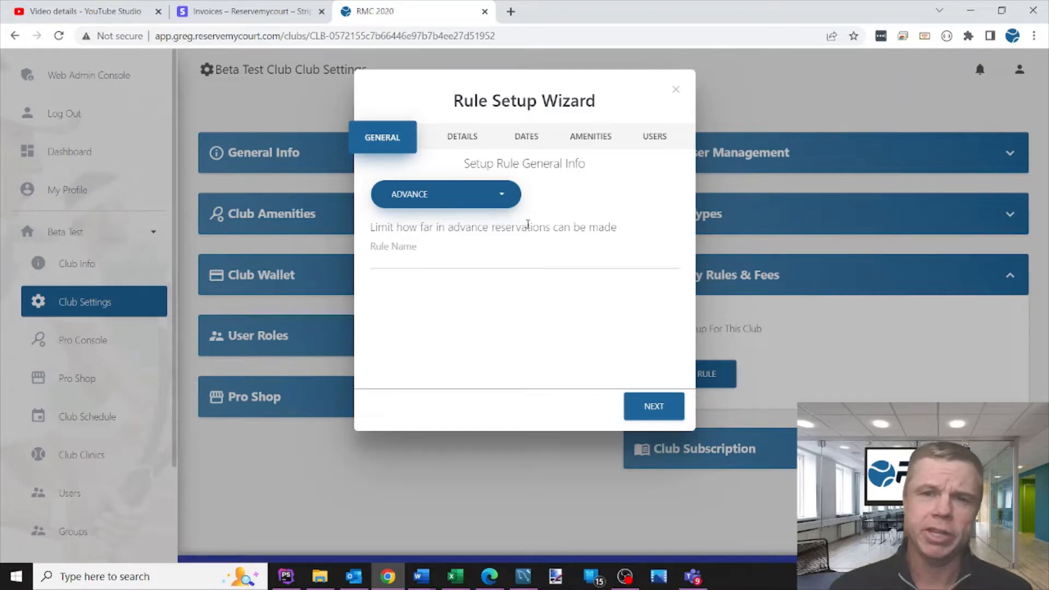
# Name the rule "Max 7 Days in Advance" and continue to its details.
pyautogui.click(443, 255)
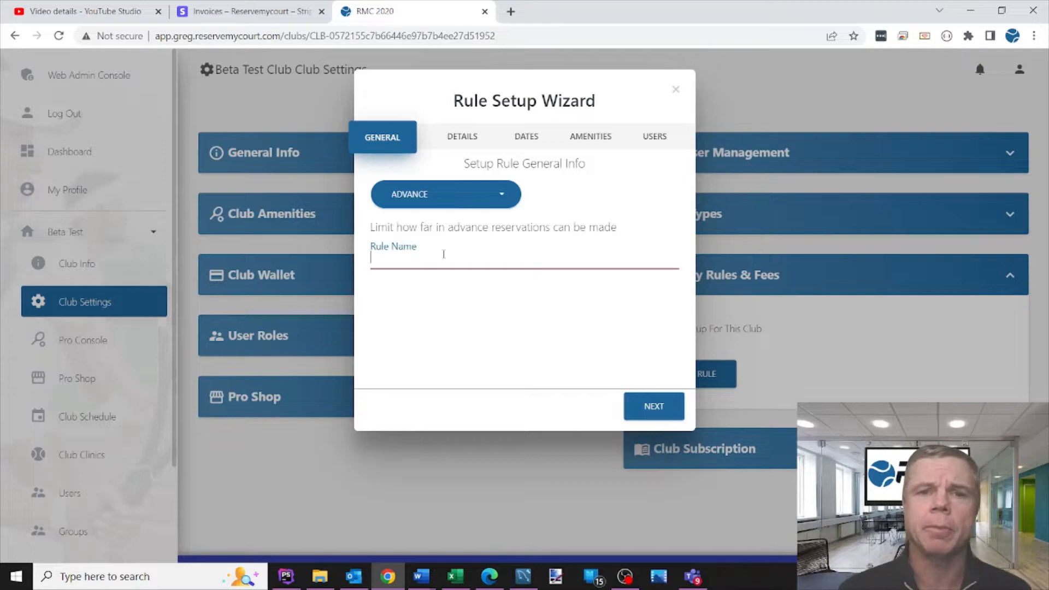
pyautogui.write('Max 7')
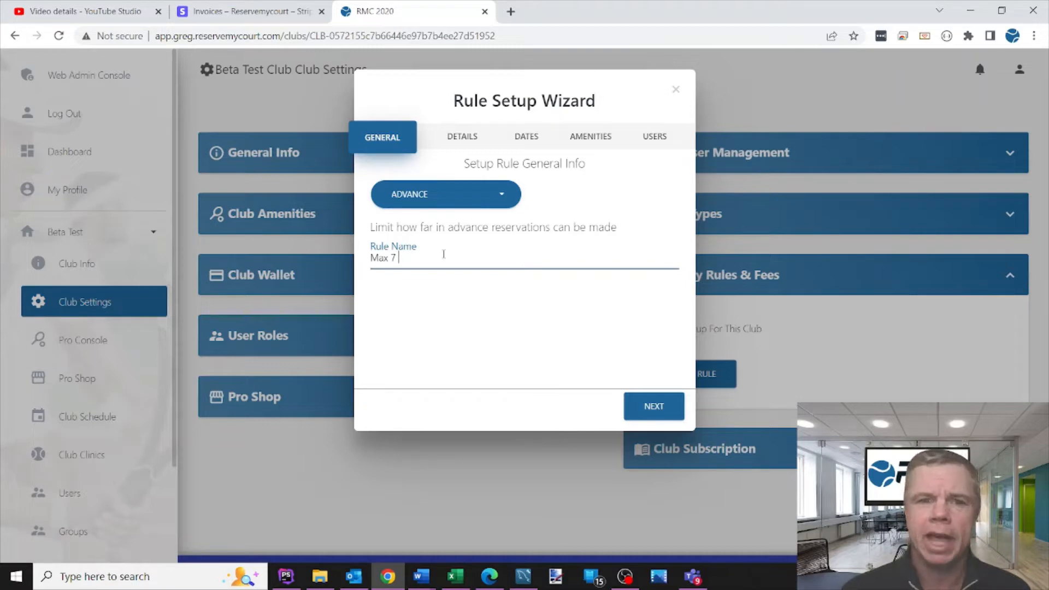
pyautogui.write('A')
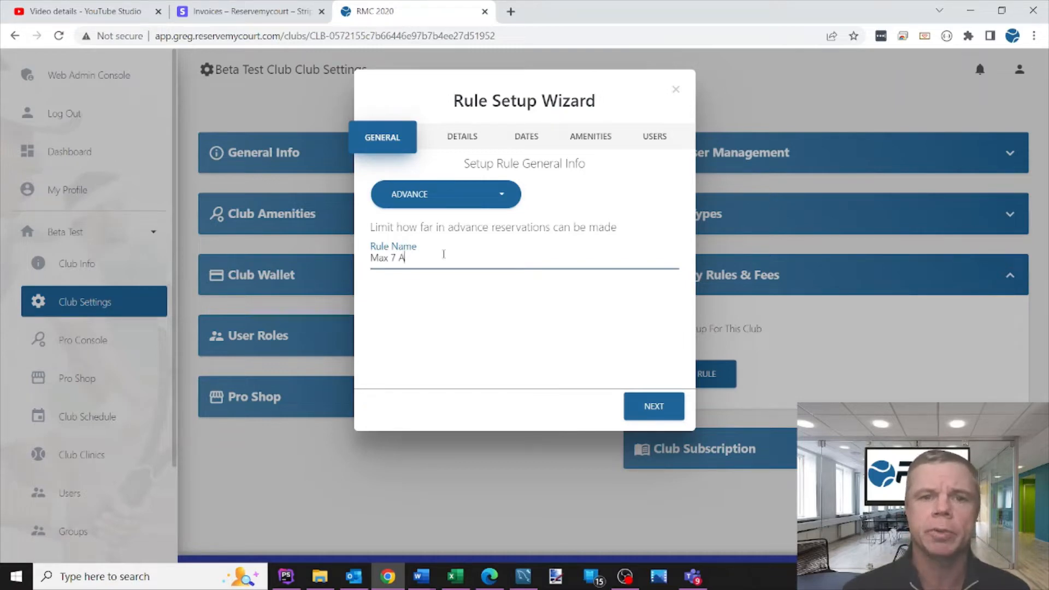
pyautogui.write('d')
pyautogui.press('BackSpace')
pyautogui.write('Days')
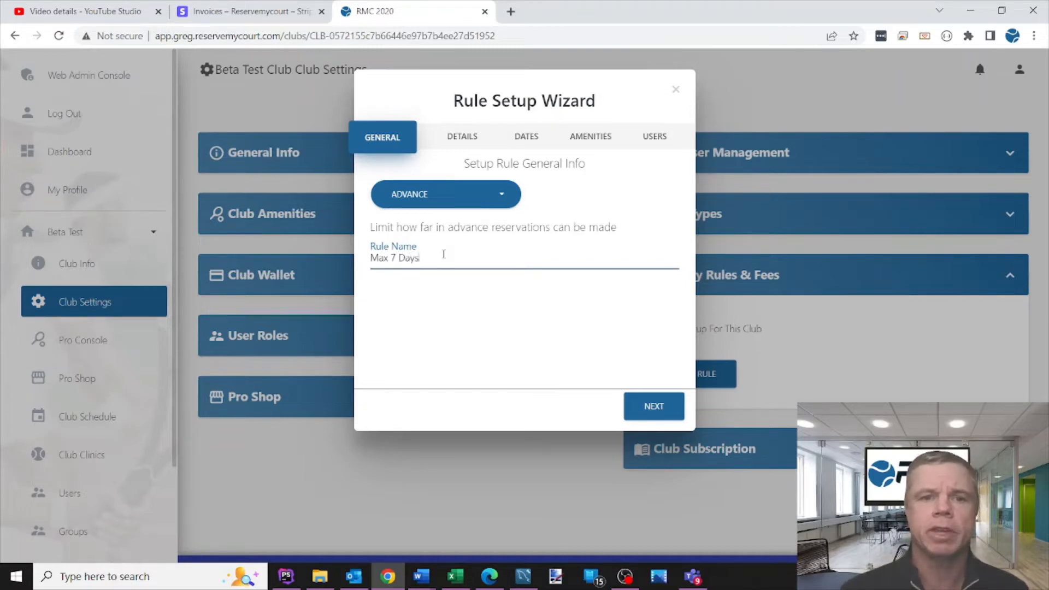
pyautogui.write(' in Advance')
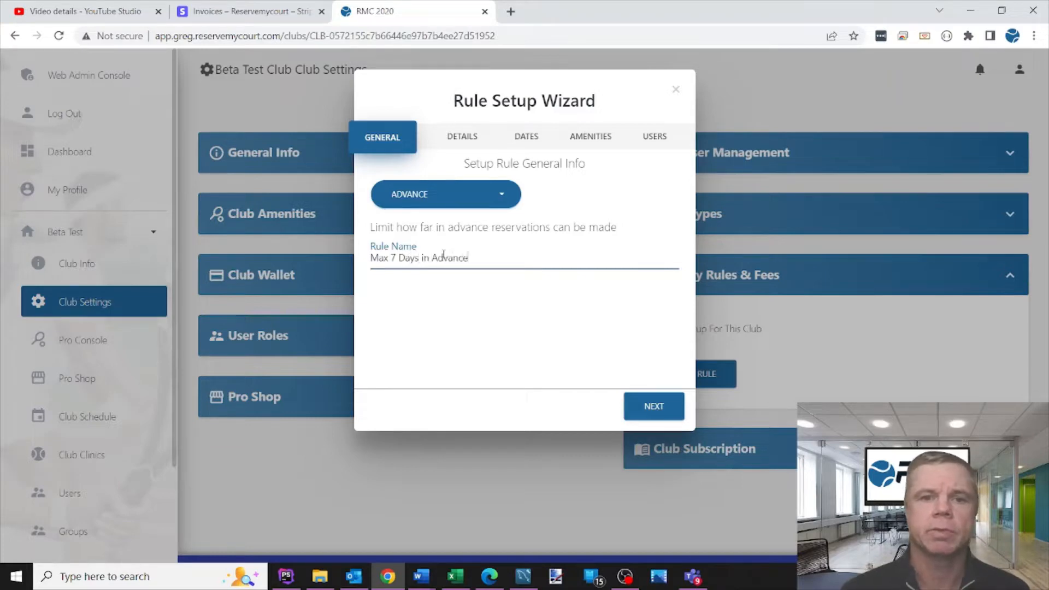
pyautogui.click(641, 410)
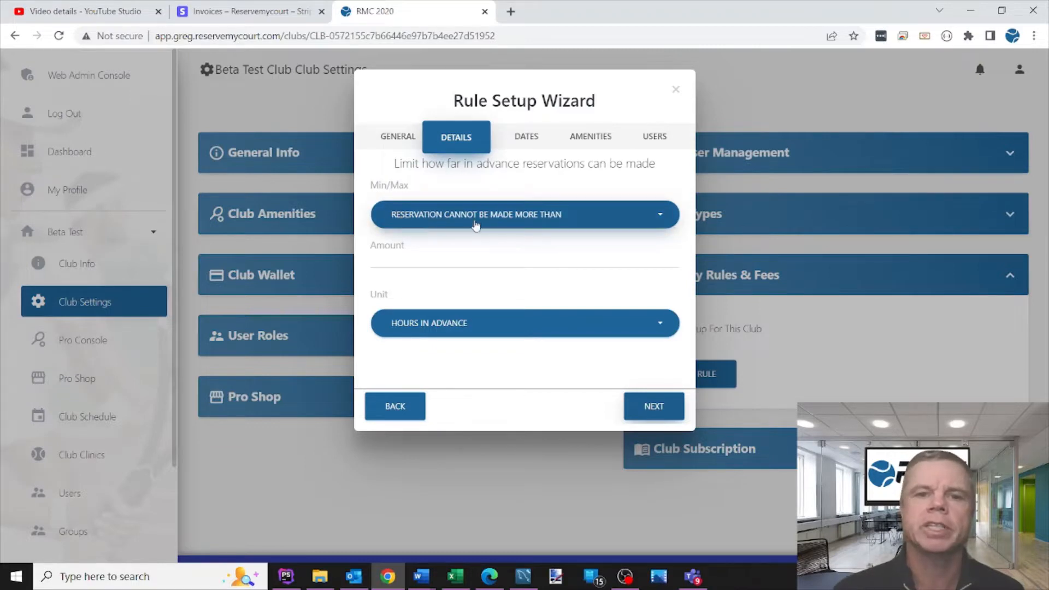
pyautogui.click(550, 221)
pyautogui.click(528, 249)
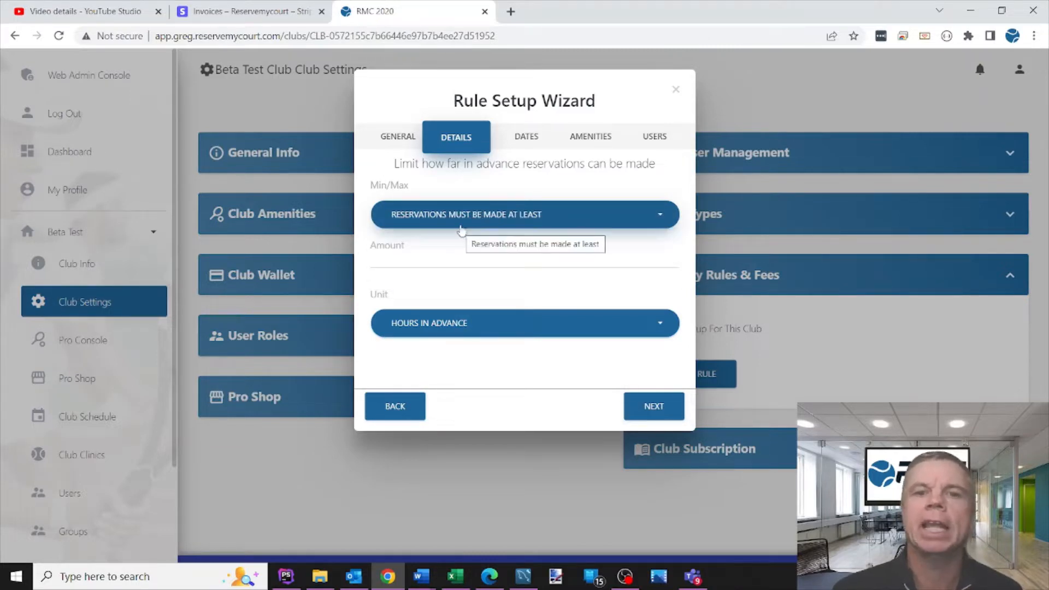
pyautogui.click(464, 221)
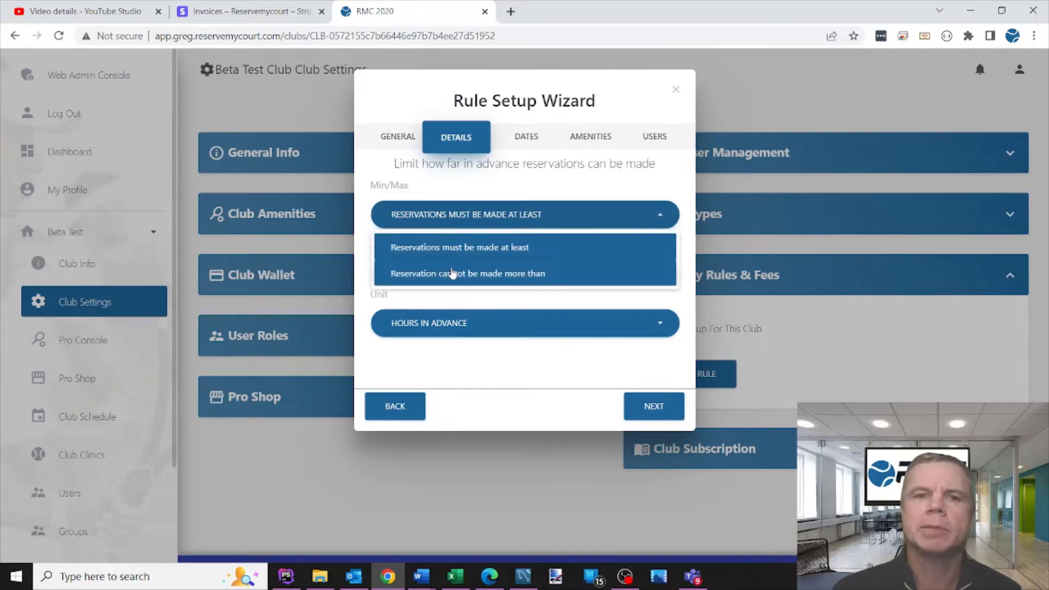
pyautogui.click(453, 273)
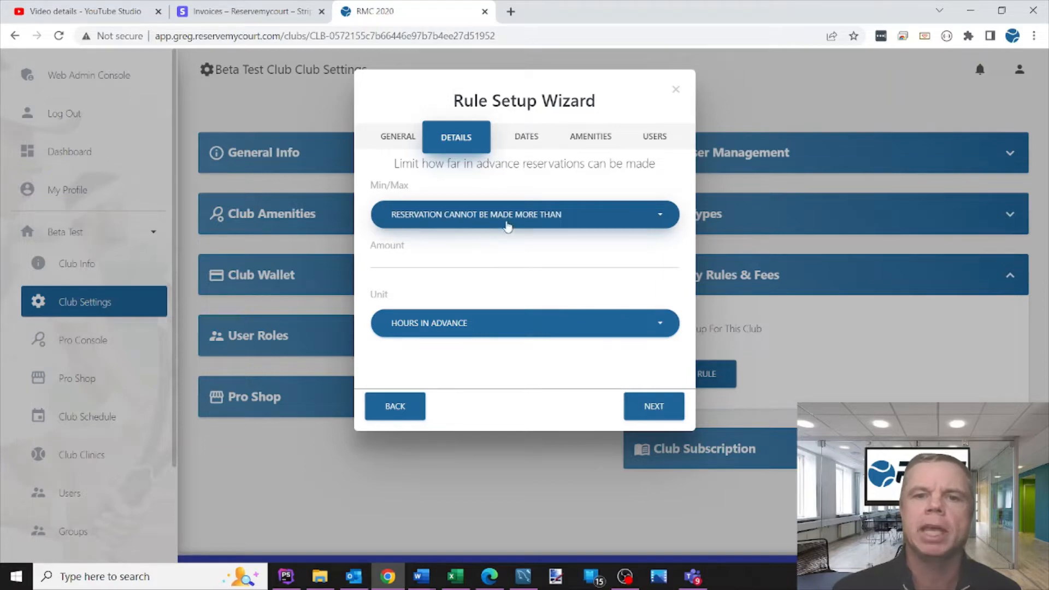
# Set the reservation limit to an amount of 7 with the unit Days in Advance, and continue to the rule's dates.
pyautogui.click(448, 256)
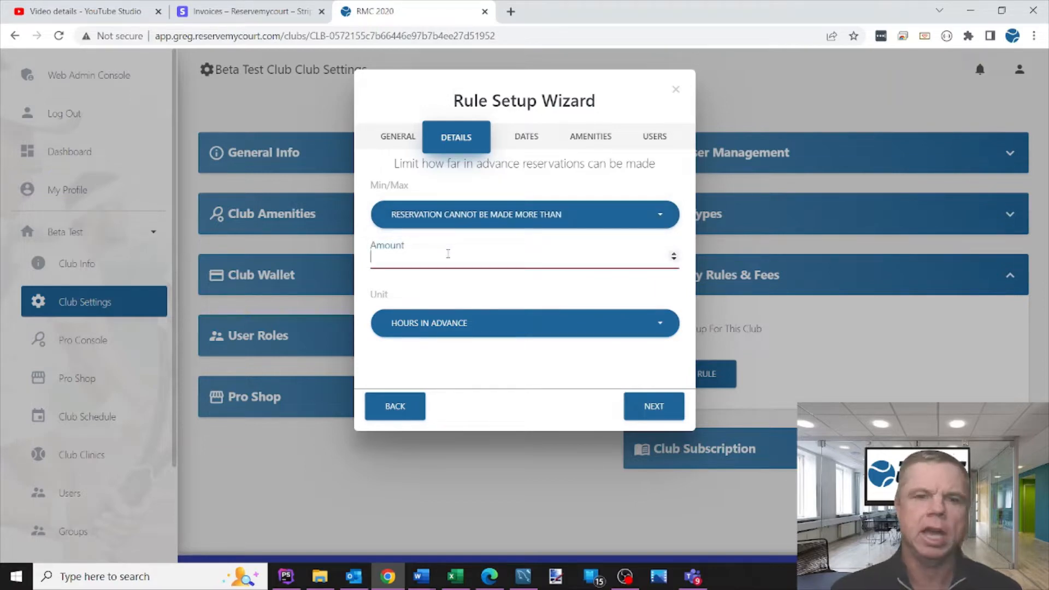
pyautogui.write('7')
pyautogui.click(426, 325)
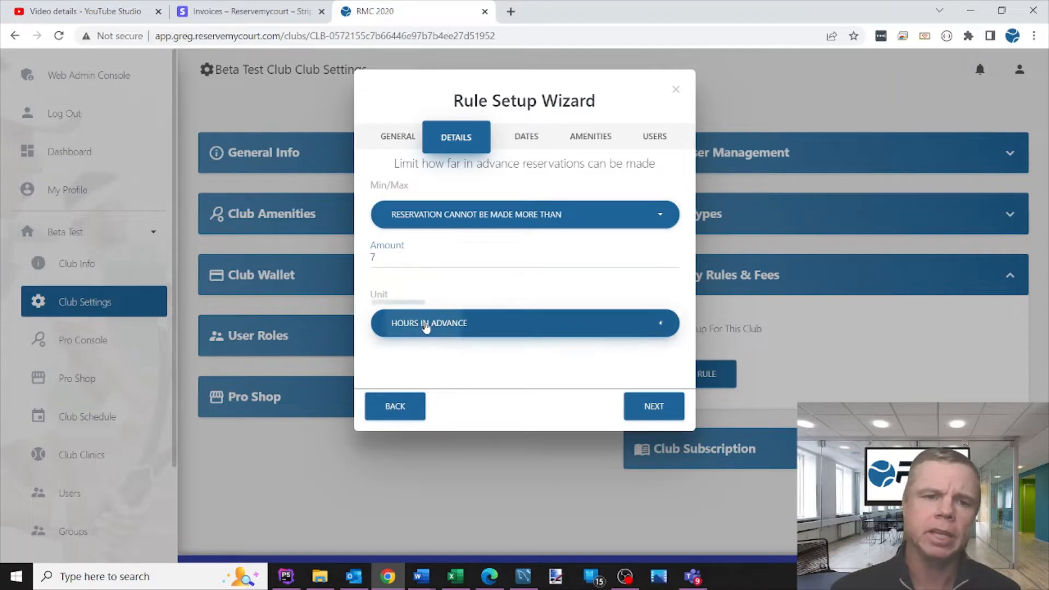
pyautogui.click(426, 295)
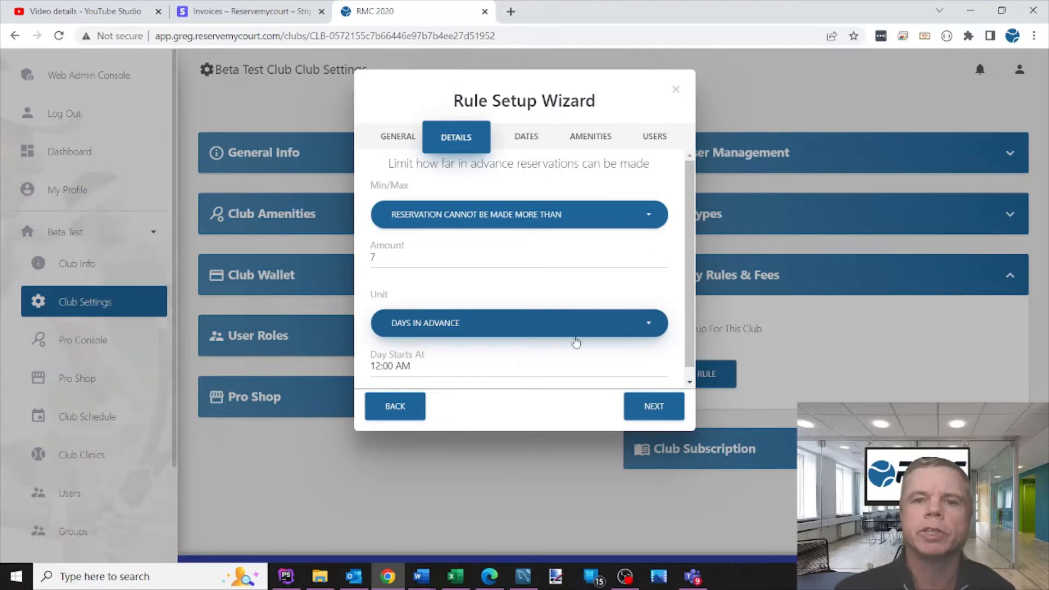
pyautogui.scroll(-1, 684, 347)
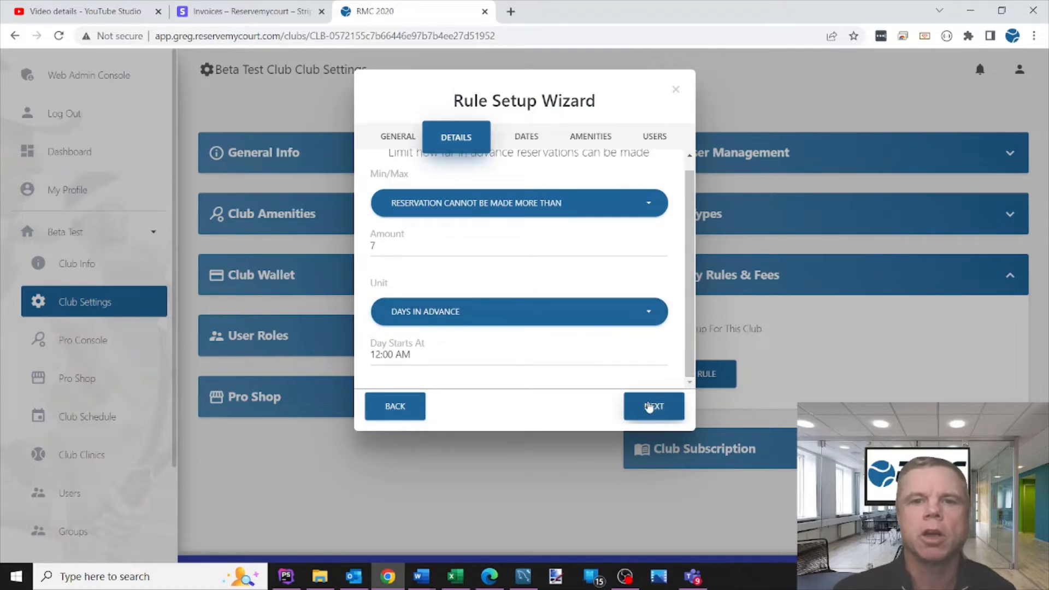
pyautogui.scroll(1, 690, 296)
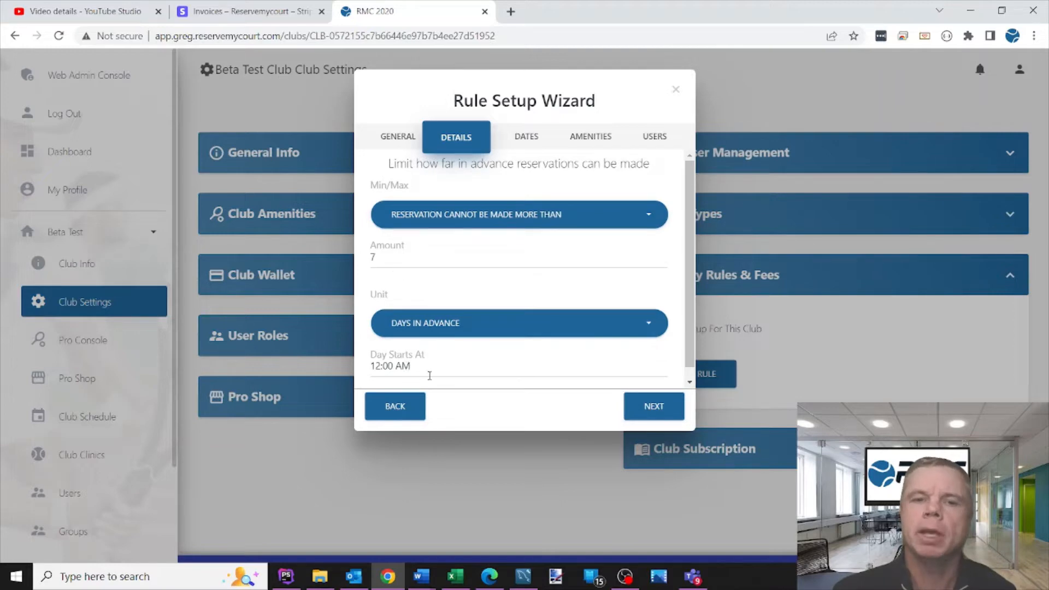
pyautogui.click(651, 408)
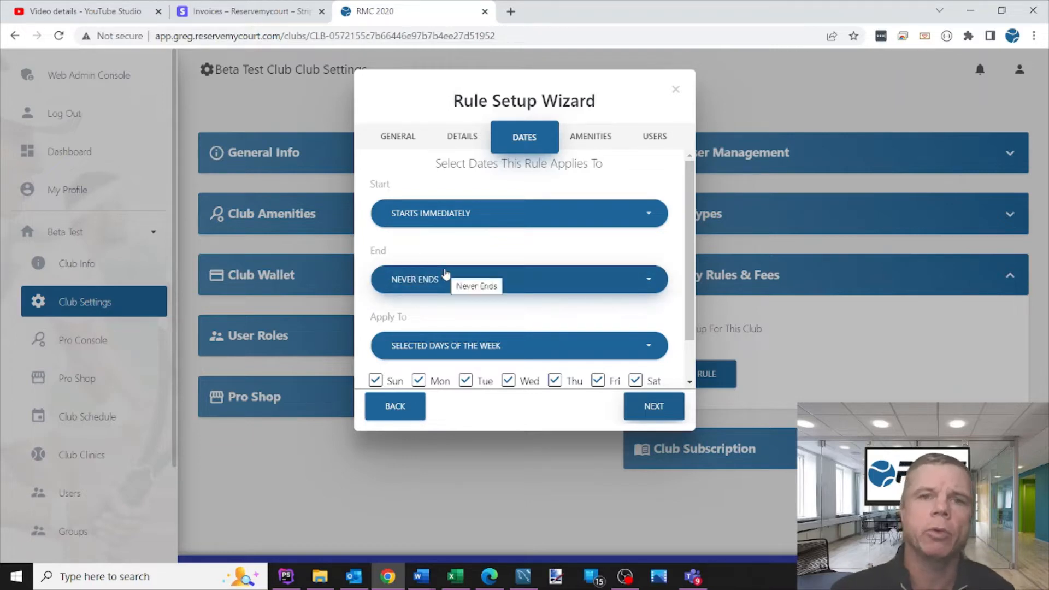
pyautogui.click(452, 218)
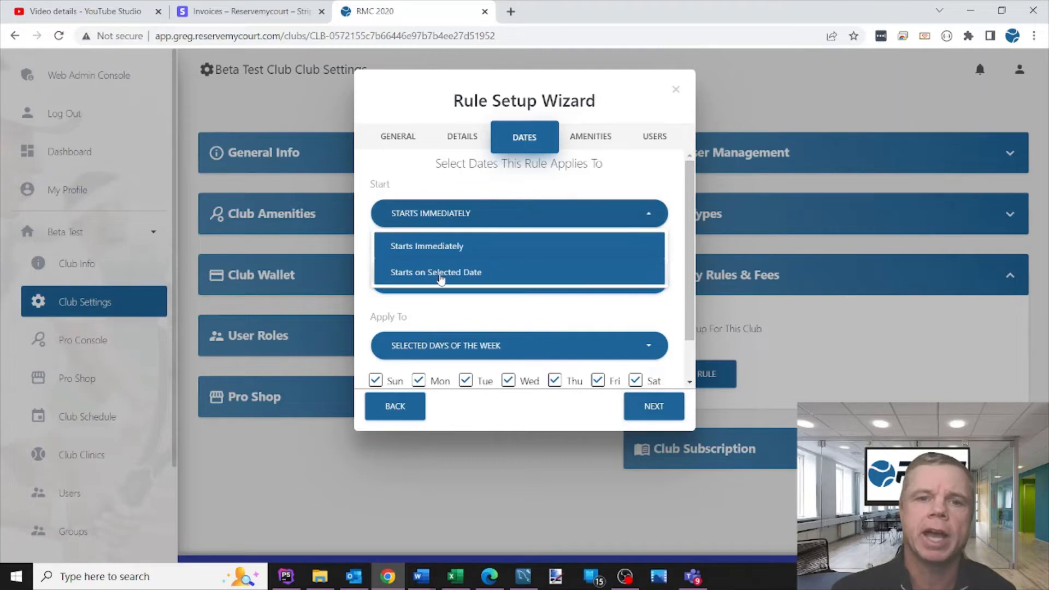
pyautogui.click(441, 276)
pyautogui.click(440, 215)
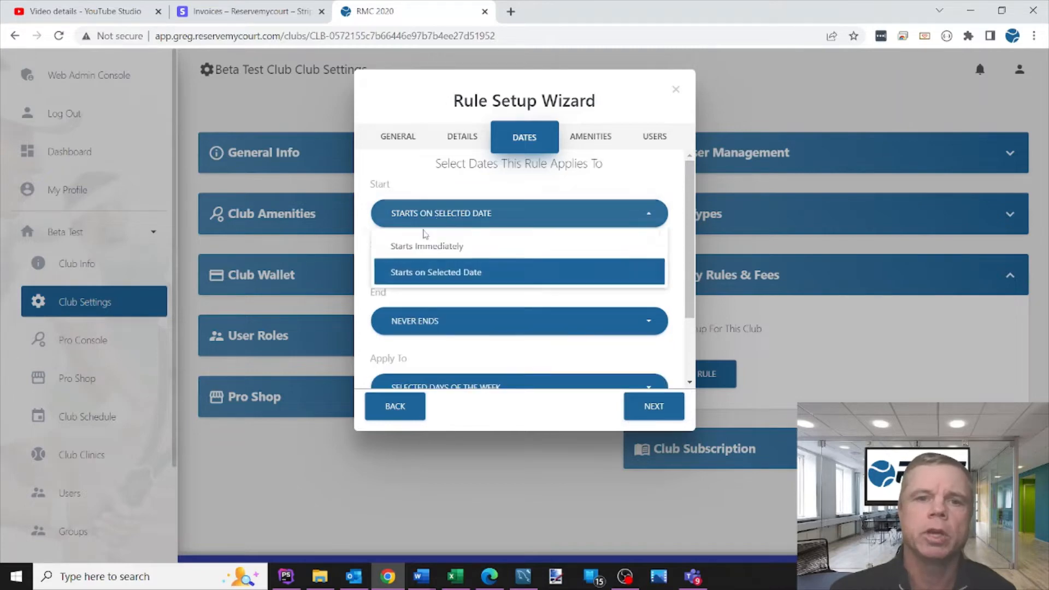
pyautogui.click(427, 245)
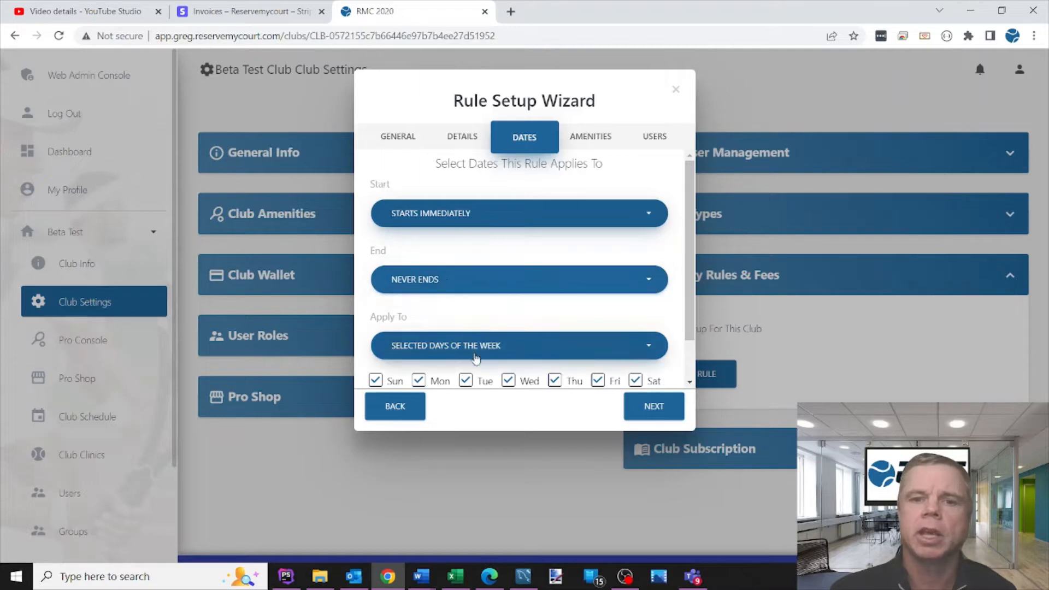
pyautogui.scroll(-2, 471, 345)
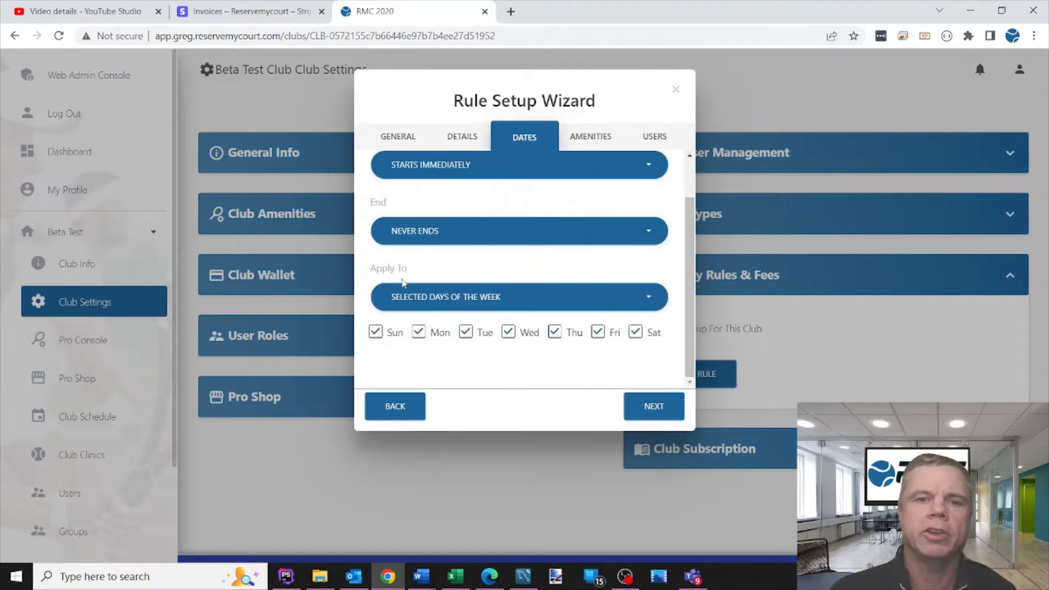
pyautogui.click(464, 298)
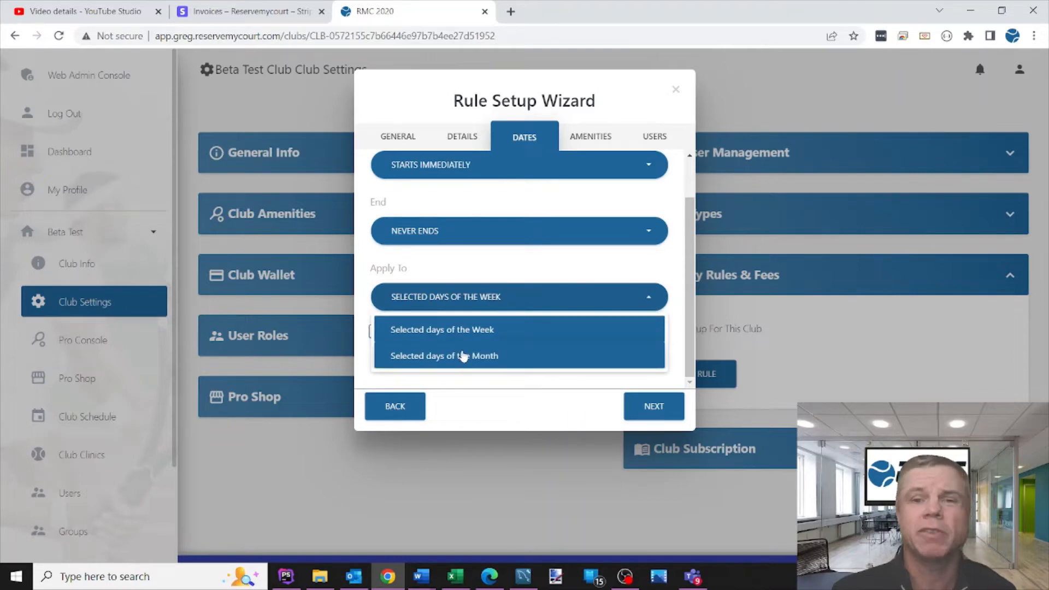
pyautogui.click(471, 295)
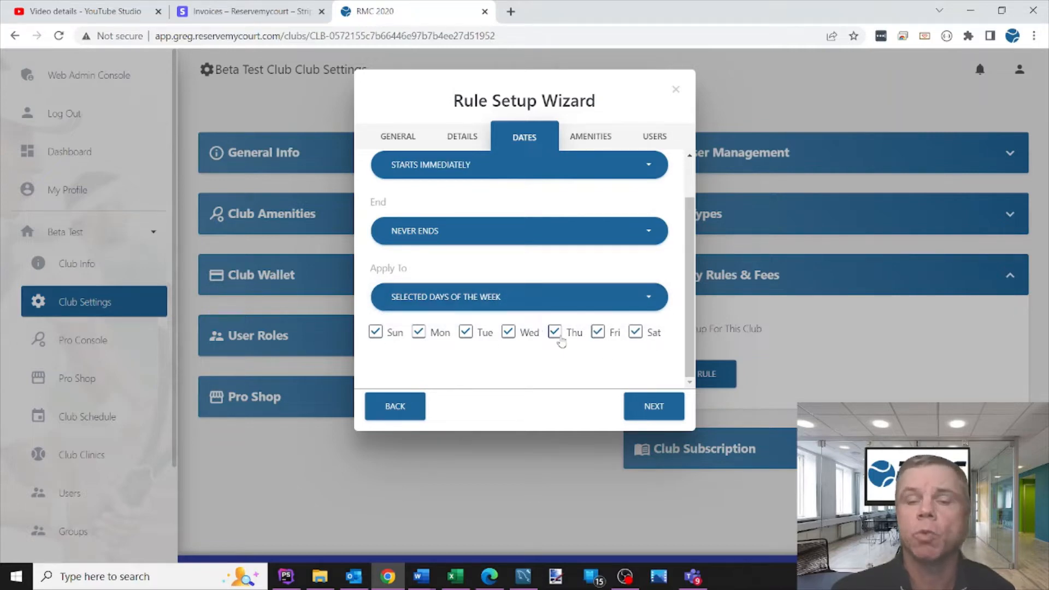
# Accept the rule's dates, apply it to Court 1, Court 2, Court 3 and Court 4, and continue to the user roles.
pyautogui.click(649, 407)
pyautogui.click(392, 193)
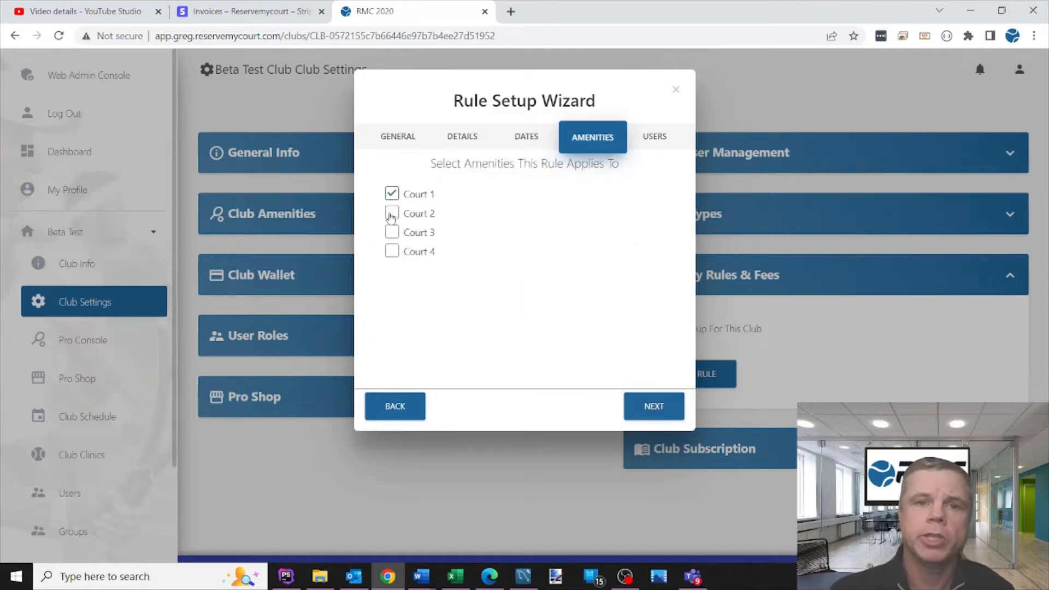
pyautogui.click(392, 214)
pyautogui.click(392, 232)
pyautogui.click(392, 251)
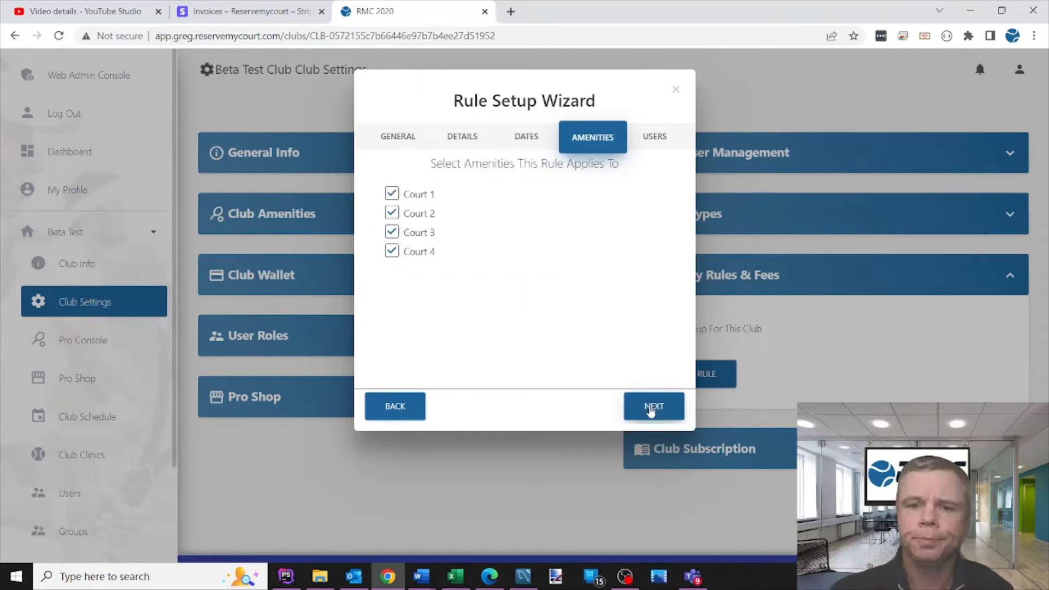
pyautogui.click(651, 408)
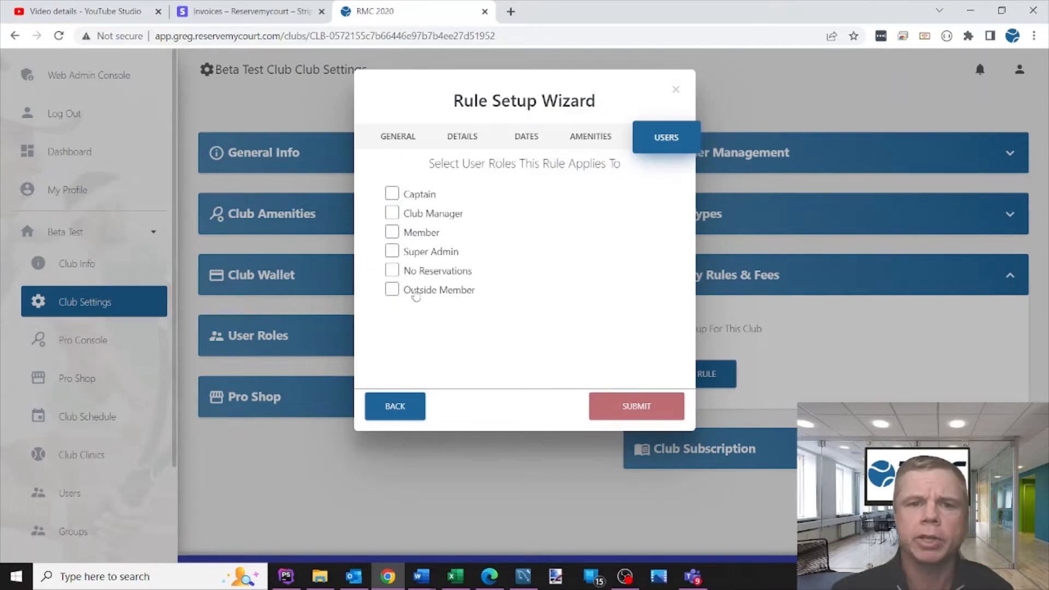
# Apply the rule to the Member role only and submit it.
pyautogui.click(392, 232)
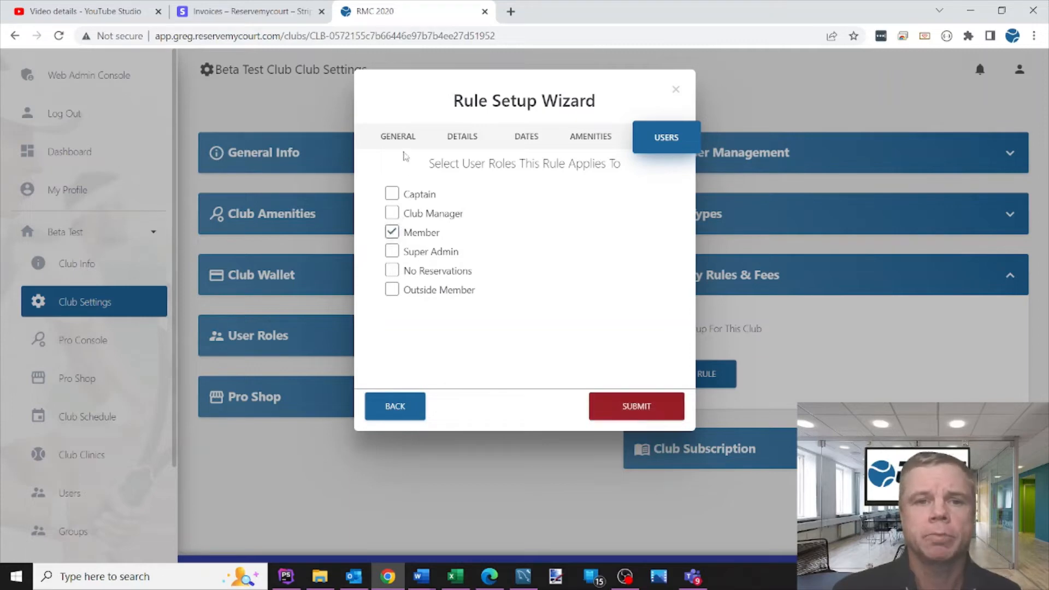
pyautogui.click(391, 194)
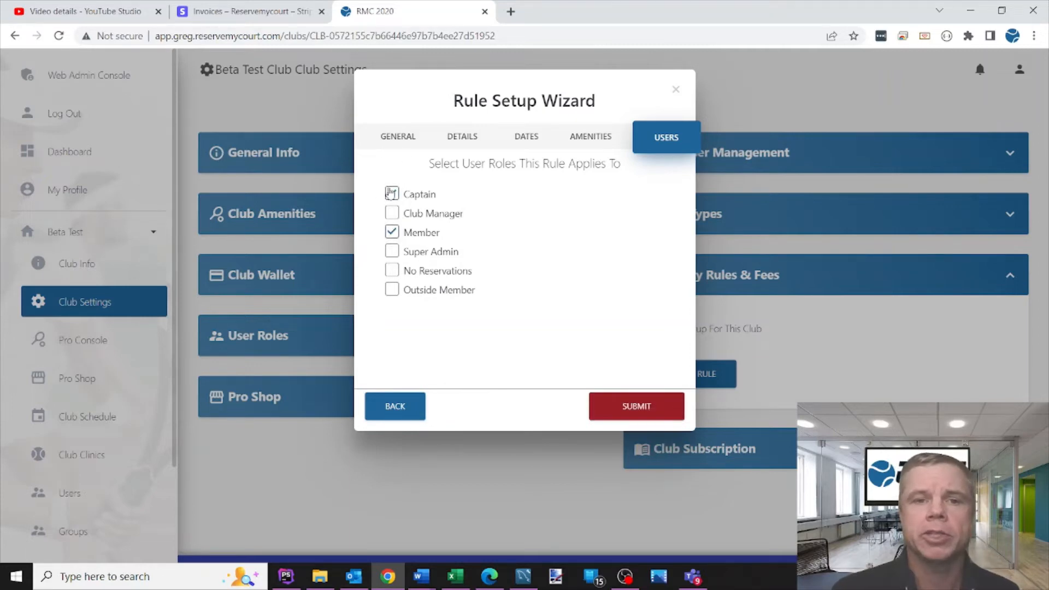
pyautogui.click(391, 195)
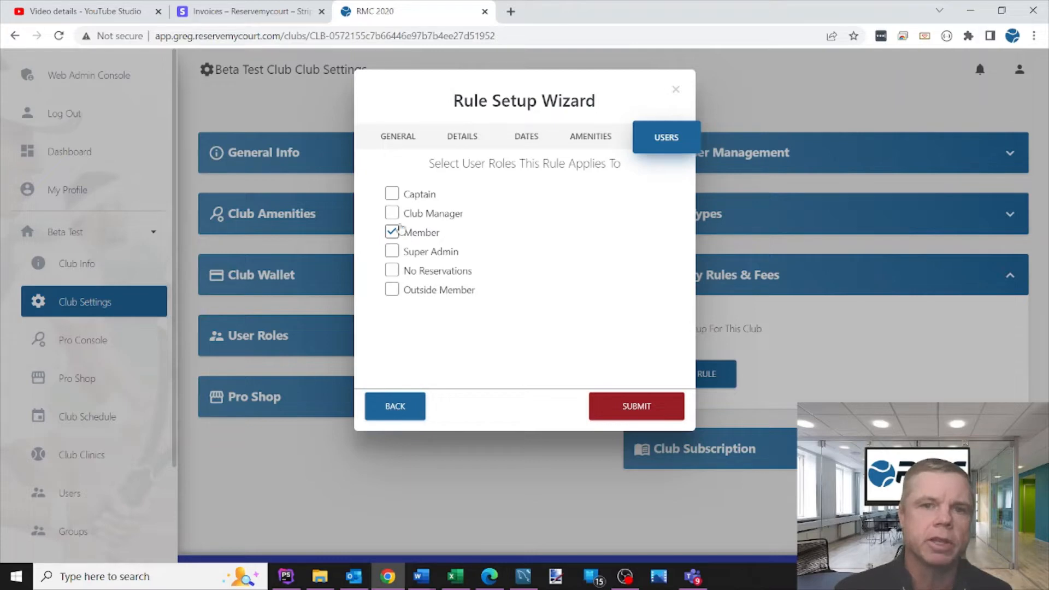
pyautogui.click(634, 405)
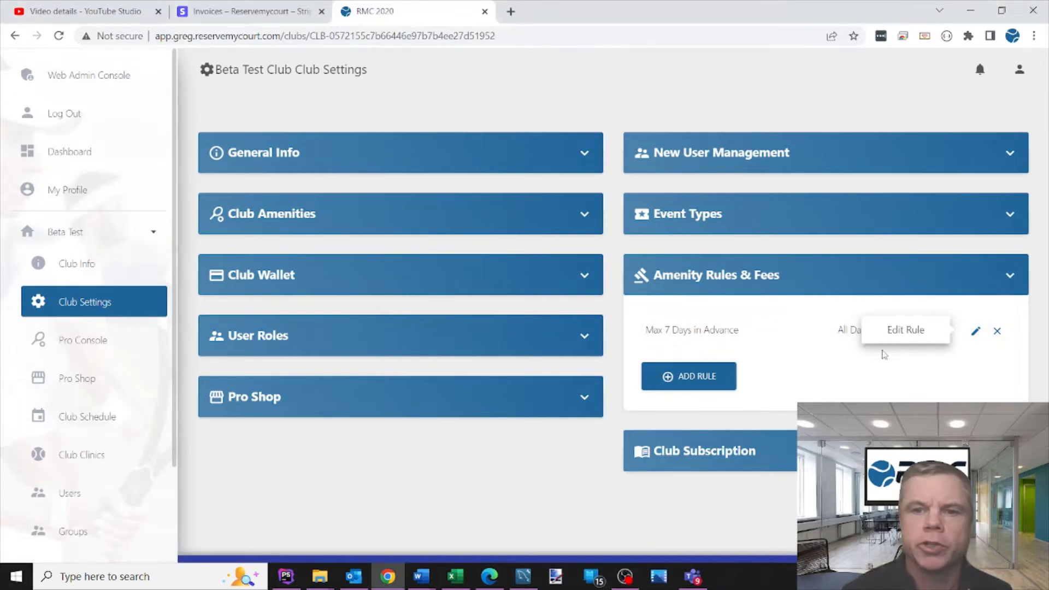
# Edit the "Max 7 Days in Advance" rule so it also applies to the Super Admin role, and submit it.
pyautogui.click(977, 332)
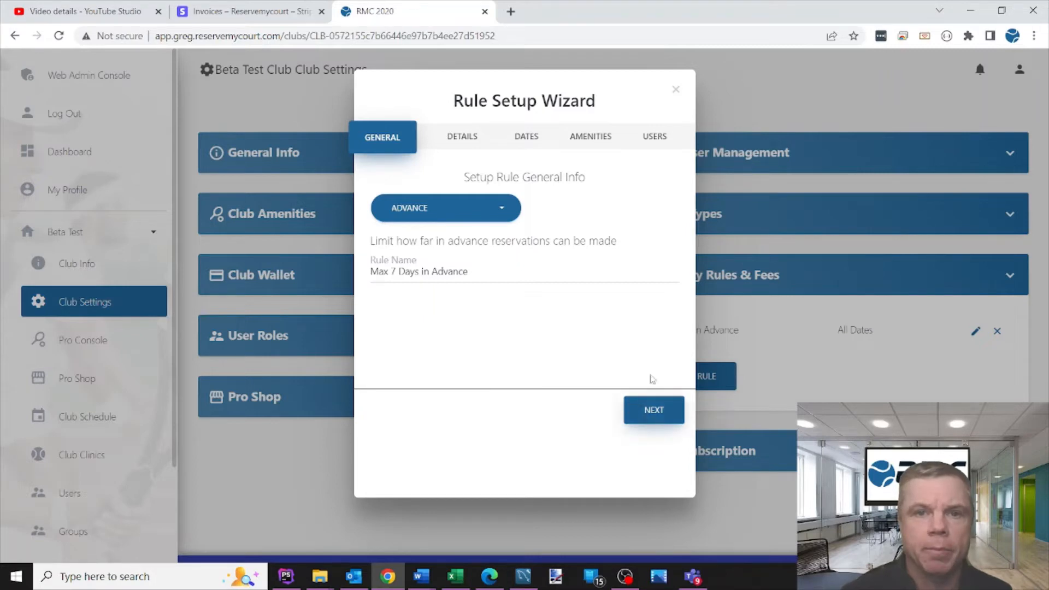
pyautogui.click(655, 411)
pyautogui.scroll(-2, 681, 275)
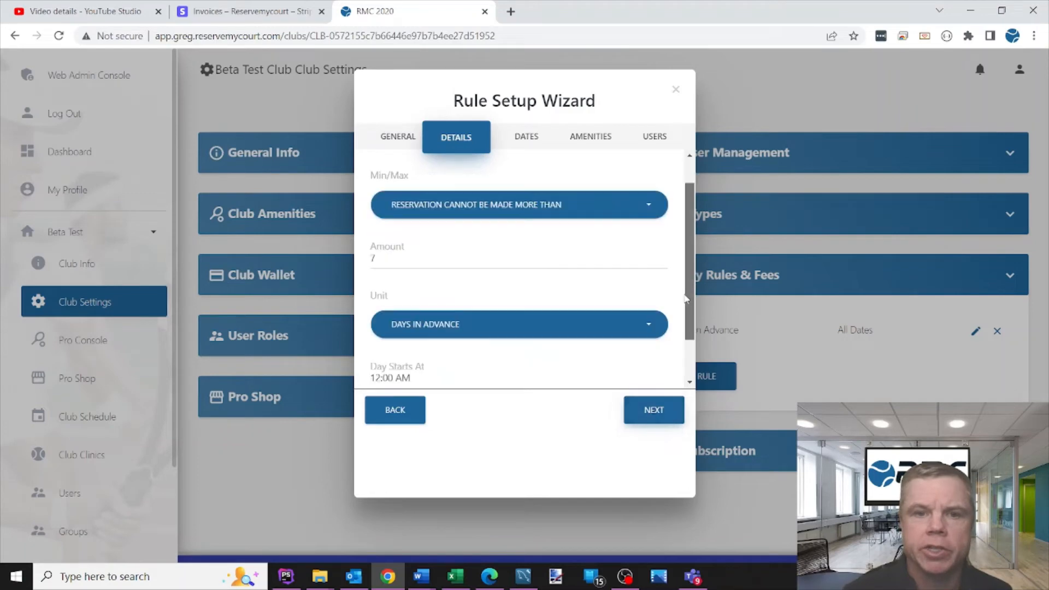
pyautogui.click(643, 410)
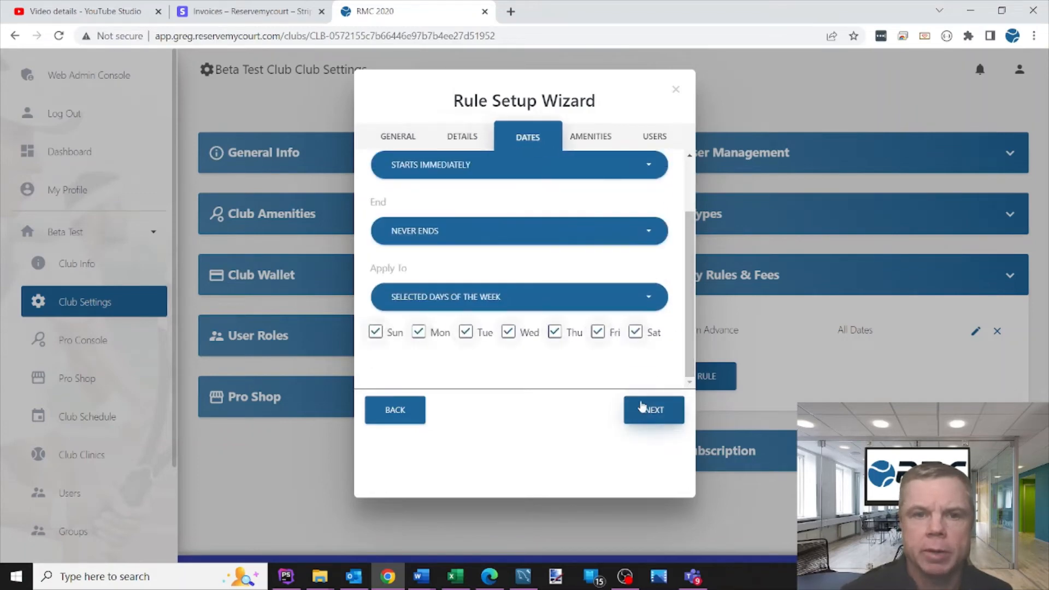
pyautogui.click(647, 413)
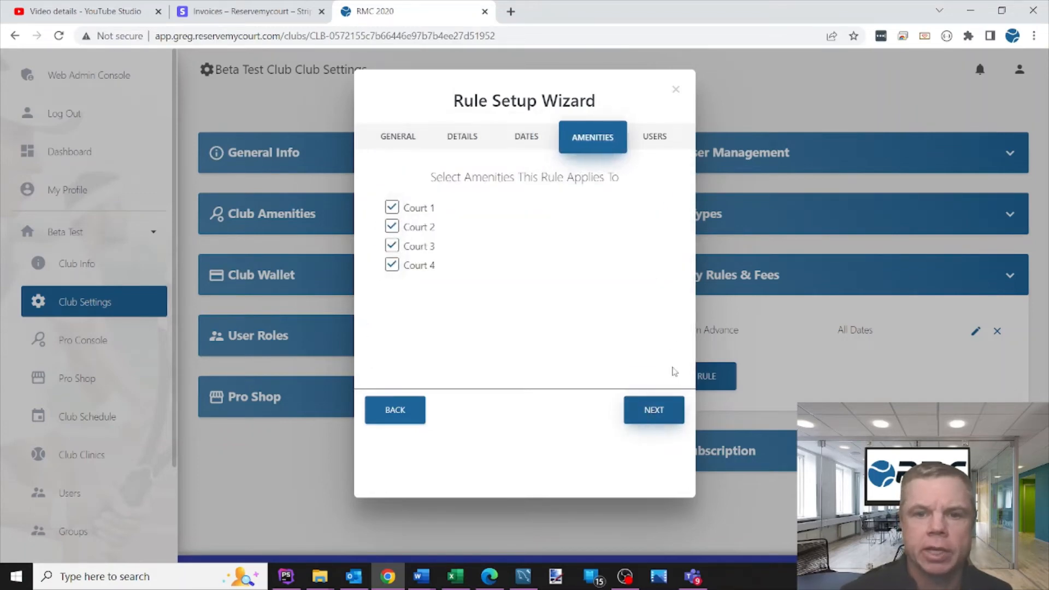
pyautogui.click(657, 411)
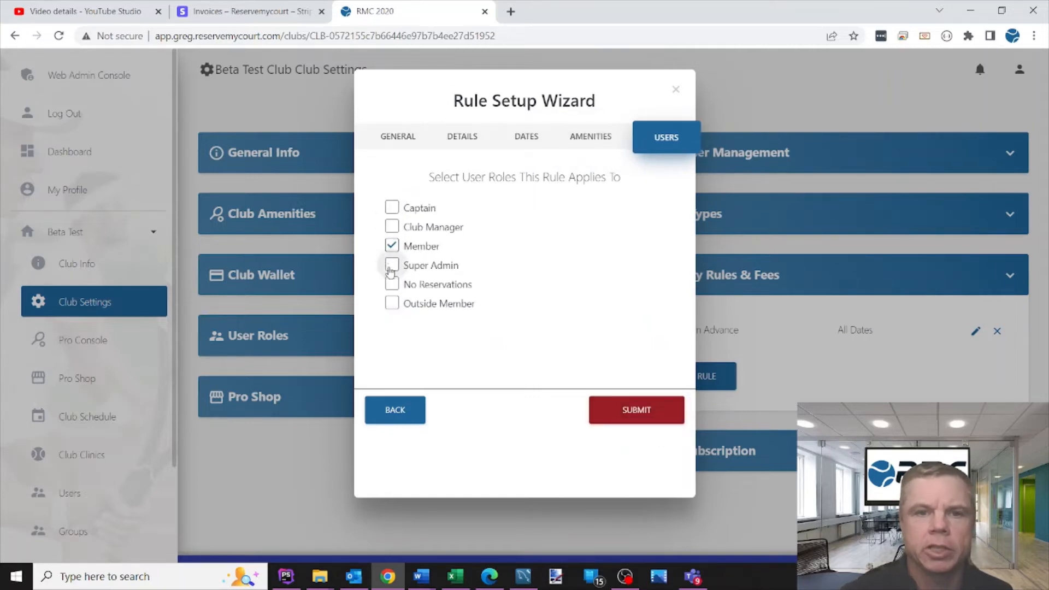
pyautogui.click(391, 265)
pyautogui.click(634, 411)
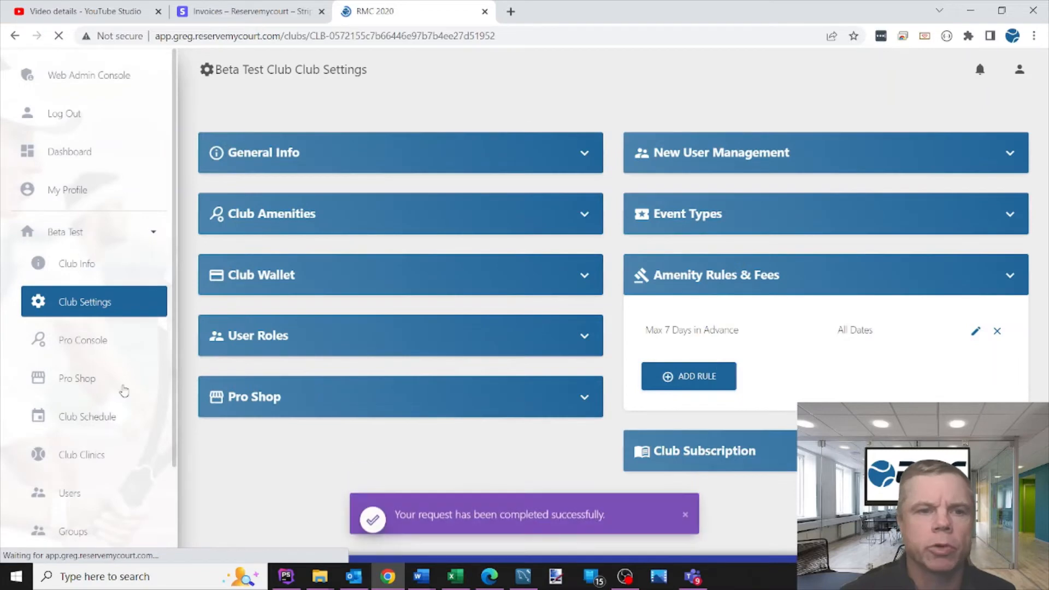
# Check the club schedule for October 10 and October 11, 2022 to see how the 7-day rule affects the courts.
pyautogui.click(79, 422)
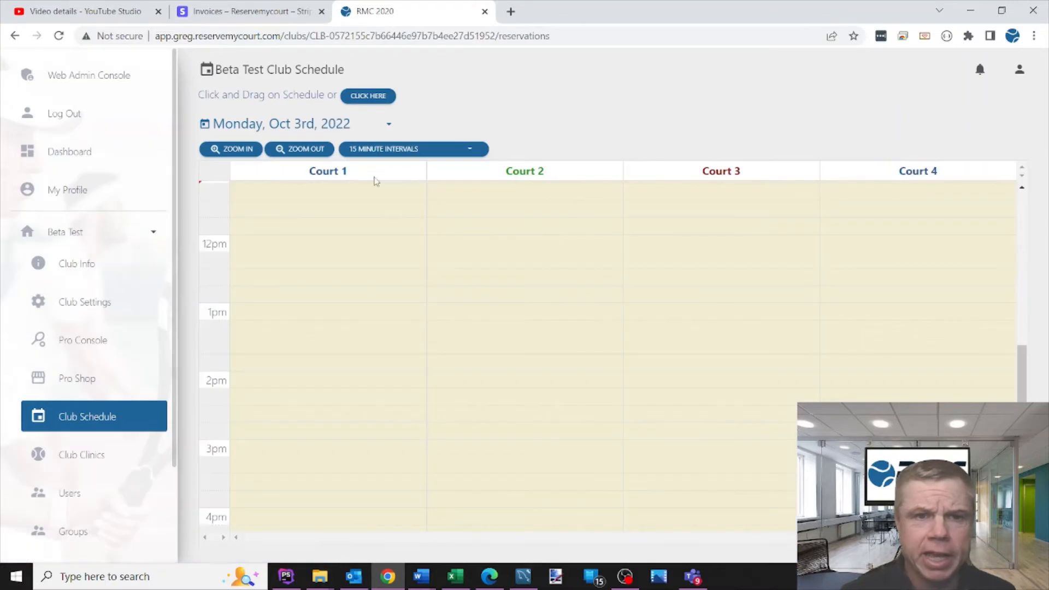
pyautogui.click(328, 125)
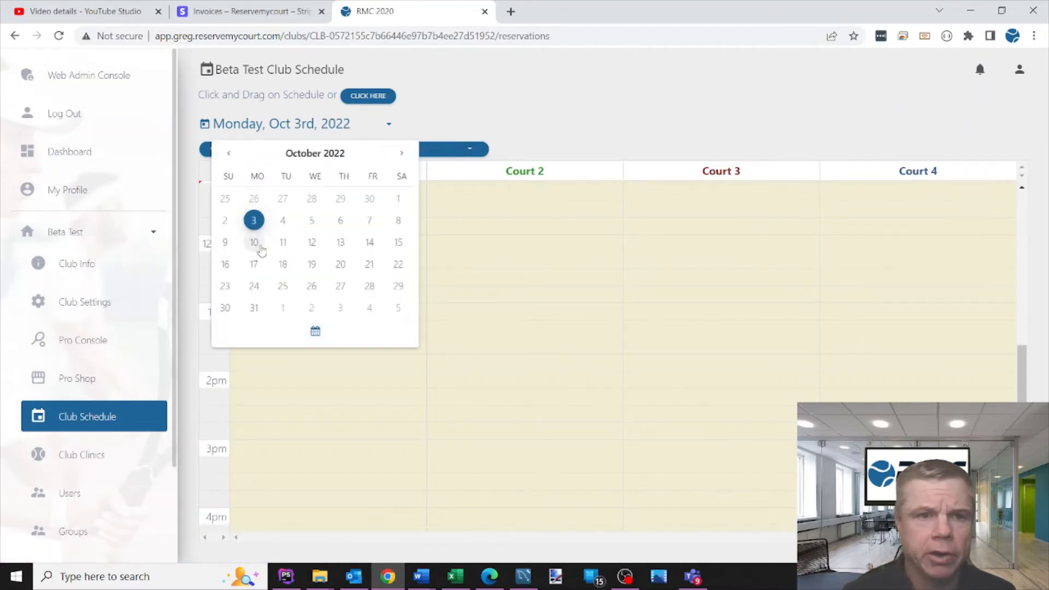
pyautogui.click(254, 242)
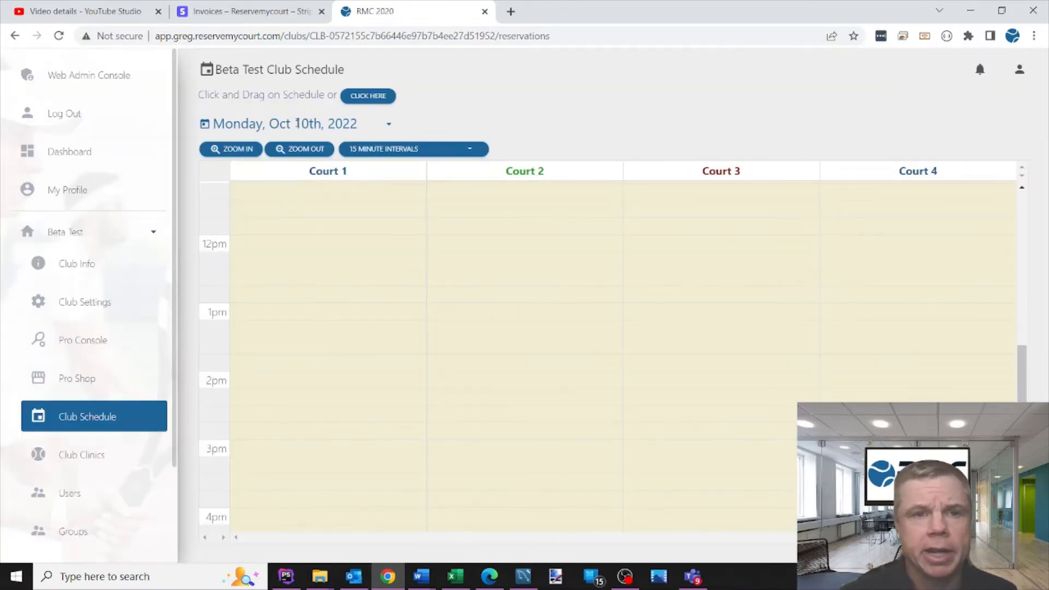
pyautogui.click(285, 124)
pyautogui.click(284, 244)
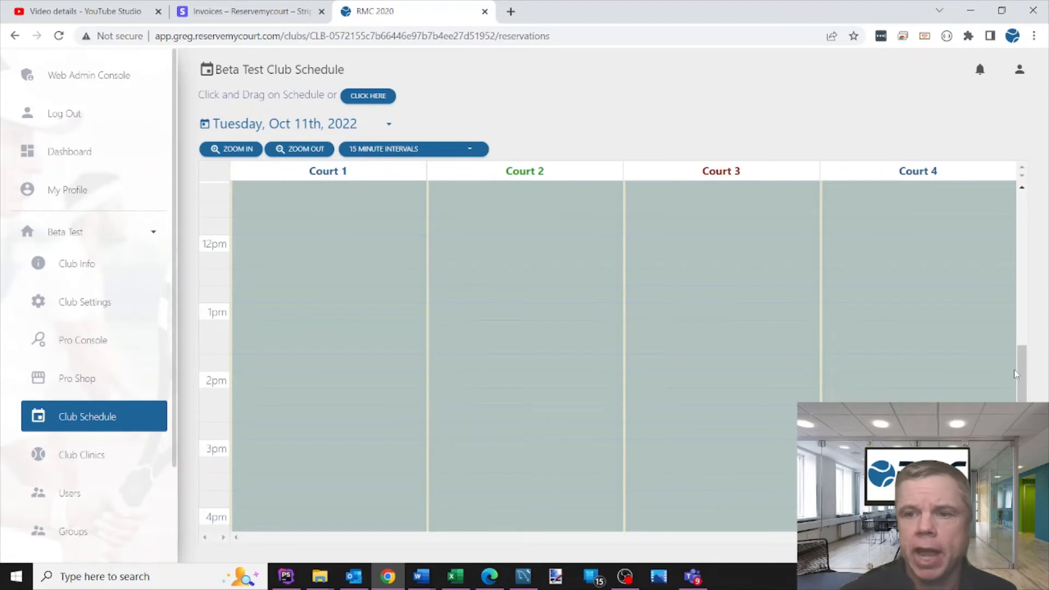
pyautogui.moveTo(1015, 374); pyautogui.dragTo(1020, 222)
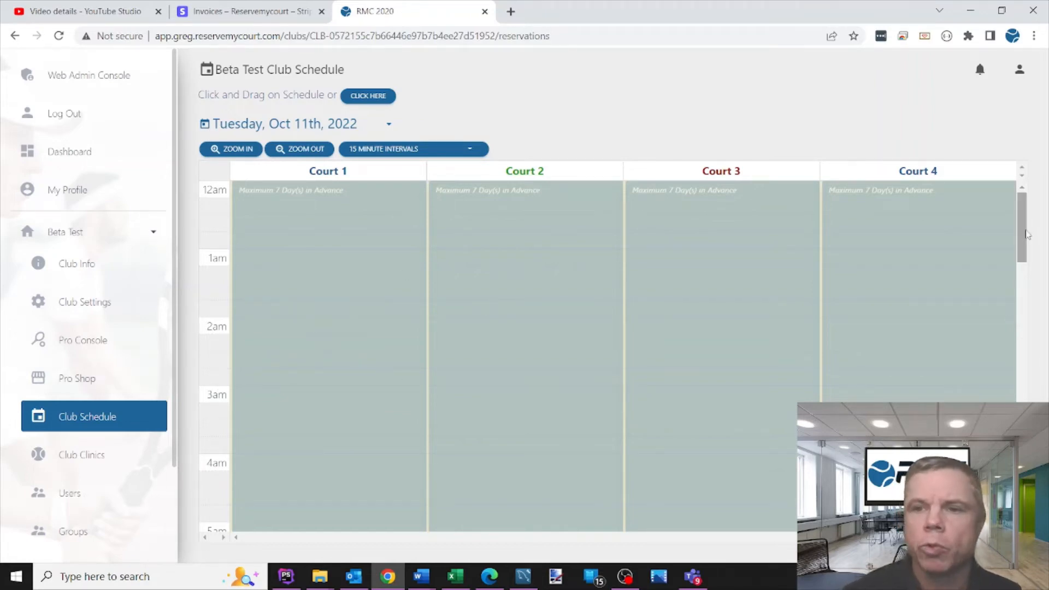
pyautogui.moveTo(1021, 227)
pyautogui.mouseDown()
pyautogui.moveTo(1011, 455)
pyautogui.moveTo(1012, 239)
pyautogui.mouseUp()
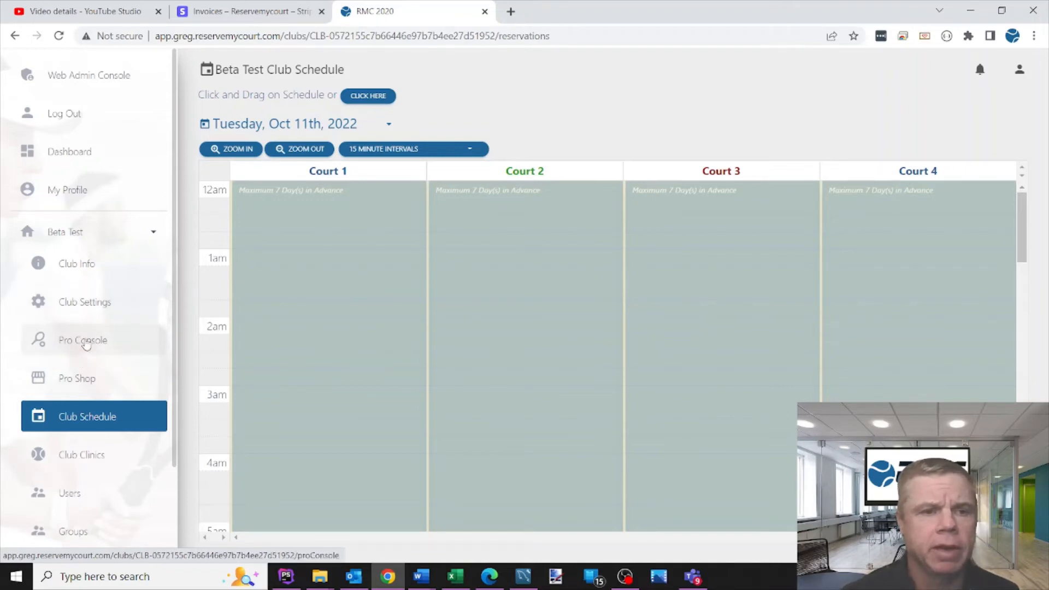
# Open the "Max 7 Days in Advance" amenity rule for editing, rename it "Max 72 Hrs in Advance" and continue to its details.
pyautogui.click(92, 309)
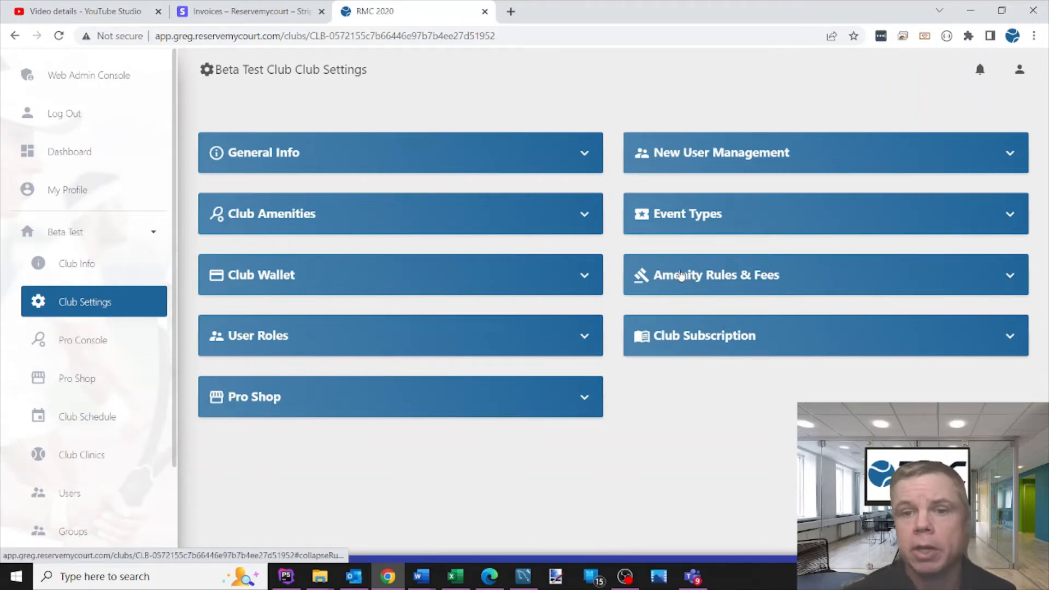
pyautogui.click(700, 277)
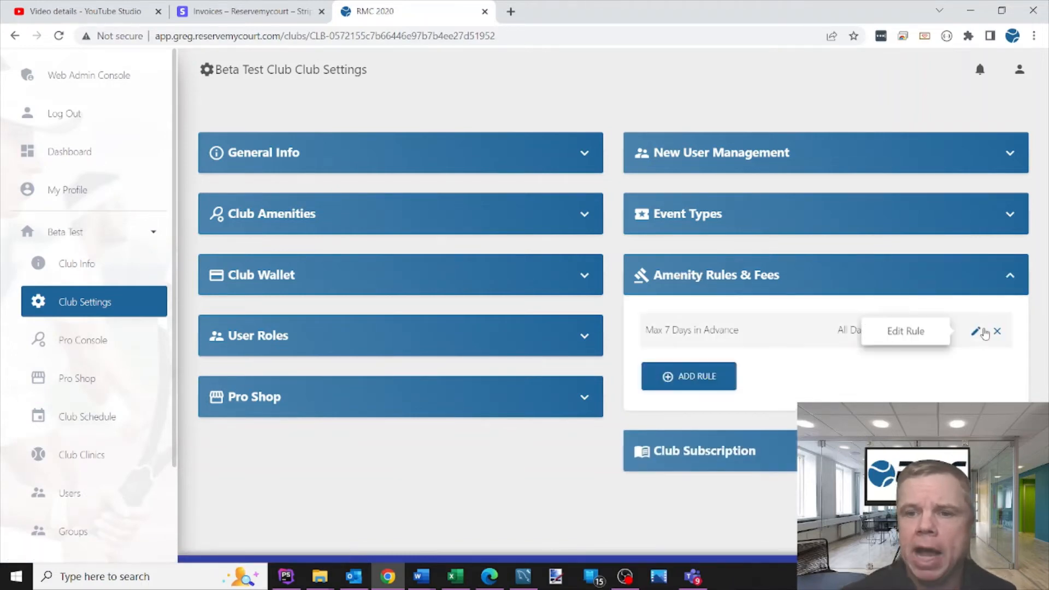
pyautogui.click(646, 385)
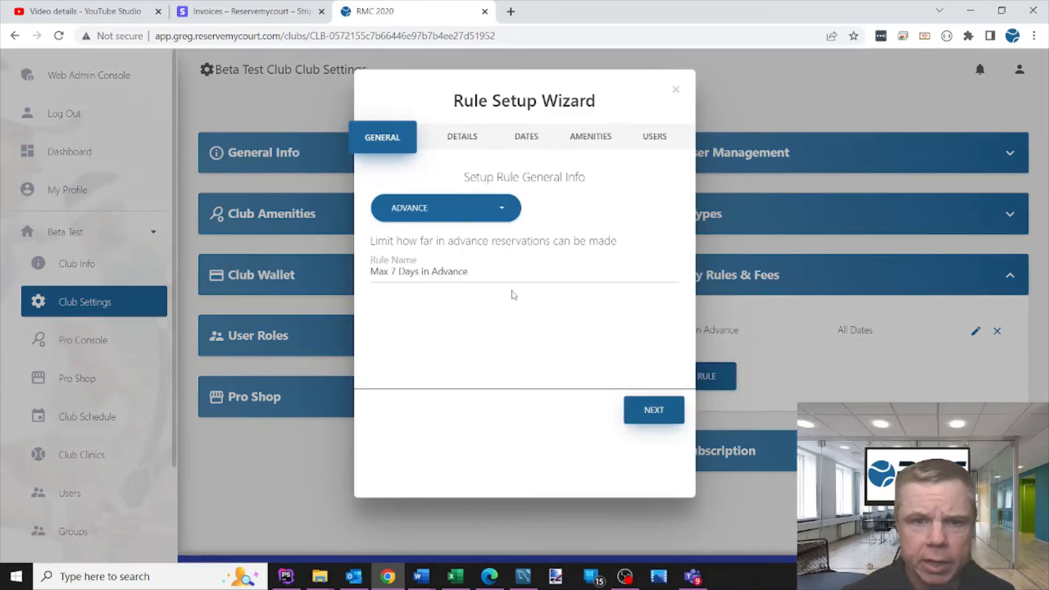
pyautogui.moveTo(483, 275); pyautogui.dragTo(394, 272)
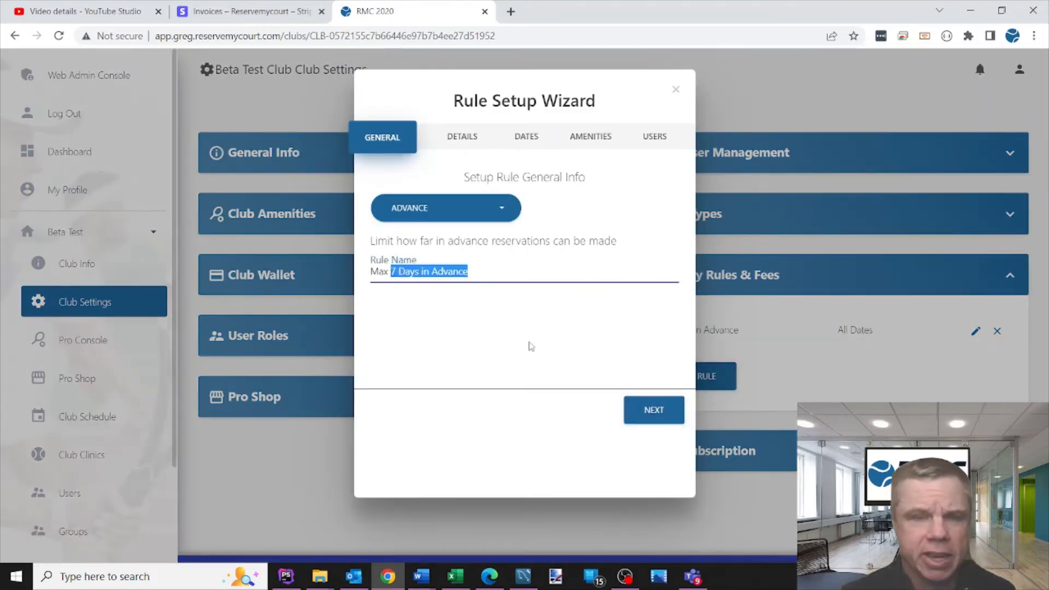
pyautogui.write('72 ')
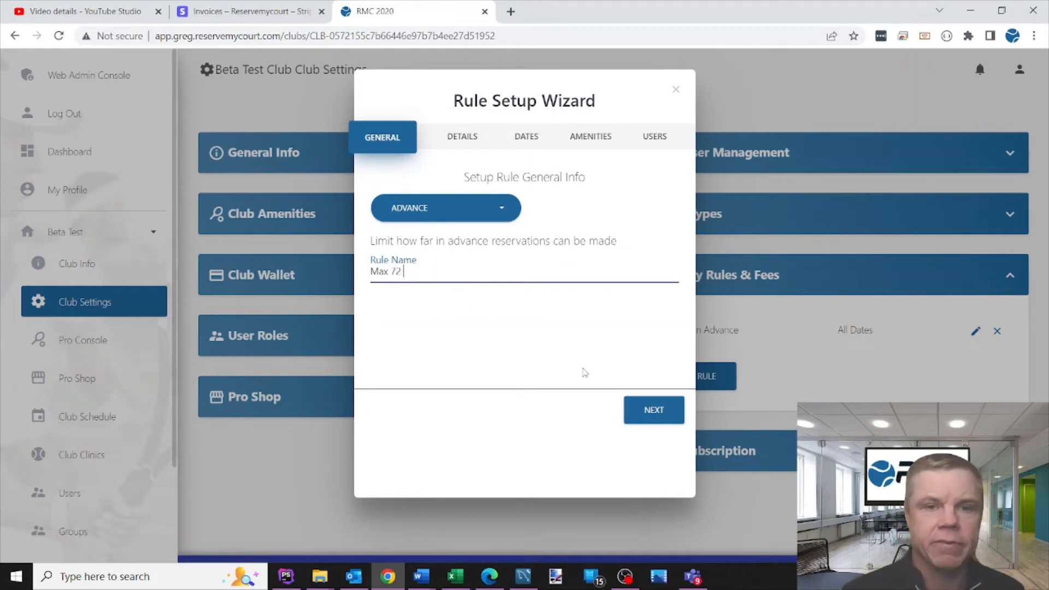
pyautogui.write('Hrs ')
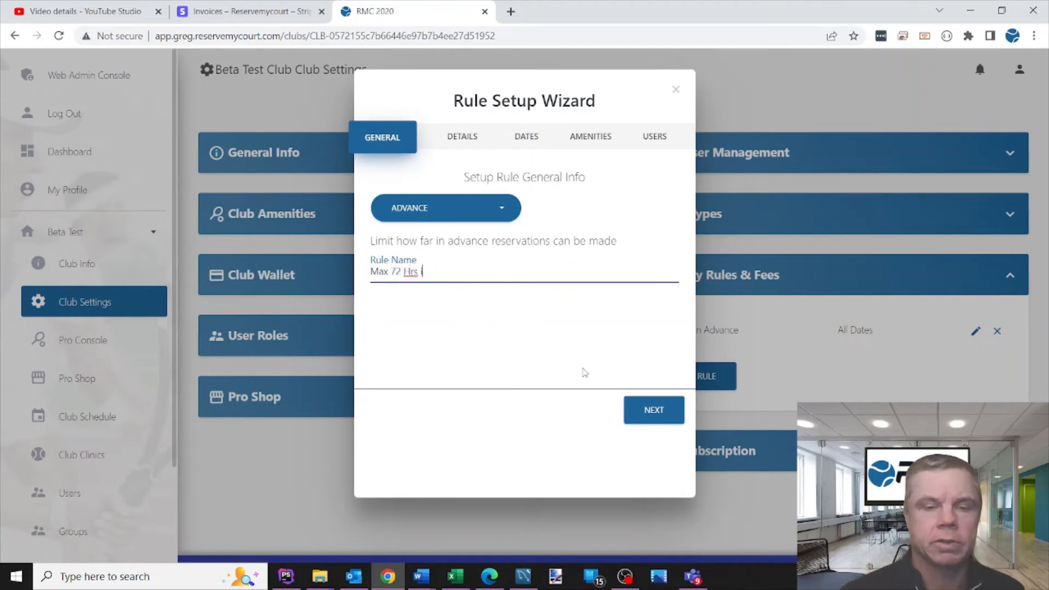
pyautogui.write('in Advance')
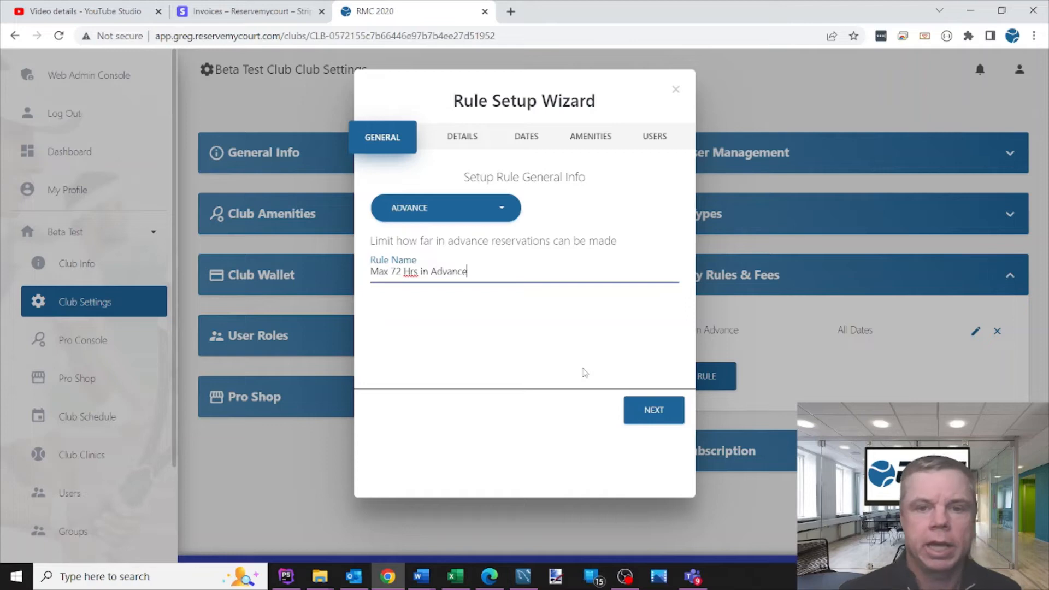
pyautogui.click(638, 415)
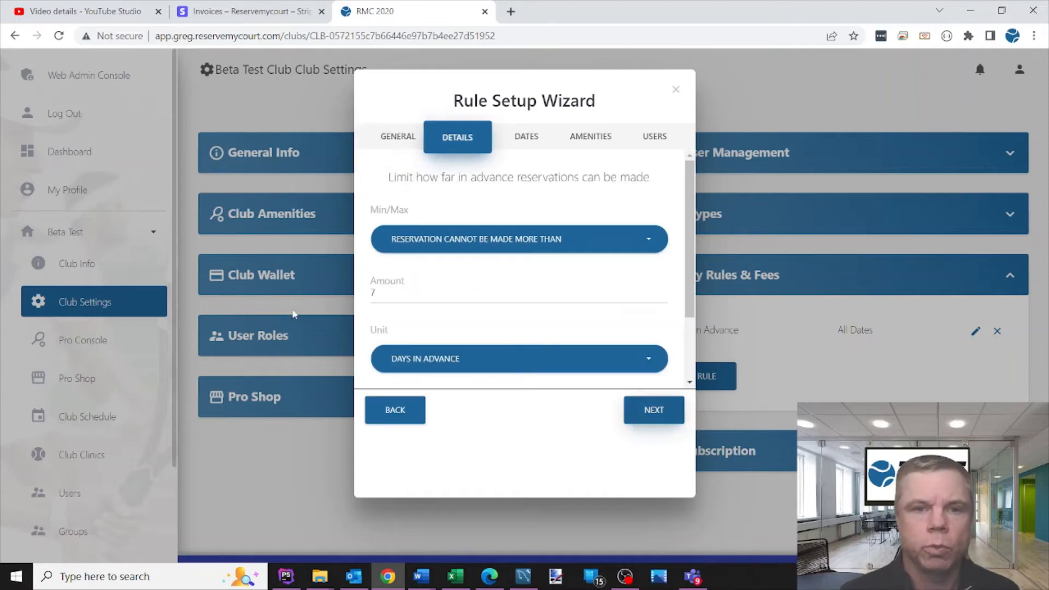
# Set the reservation limit to the unit Hours in Advance with an amount of 72, and continue to the rule's dates.
pyautogui.click(457, 359)
pyautogui.click(438, 304)
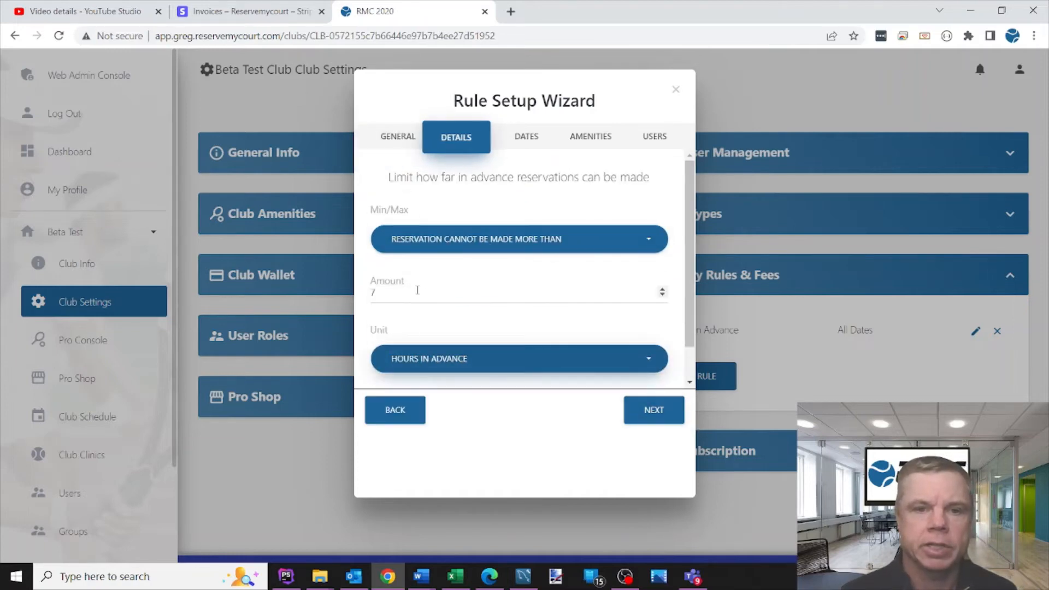
pyautogui.click(417, 291)
pyautogui.write('72')
pyautogui.click(473, 278)
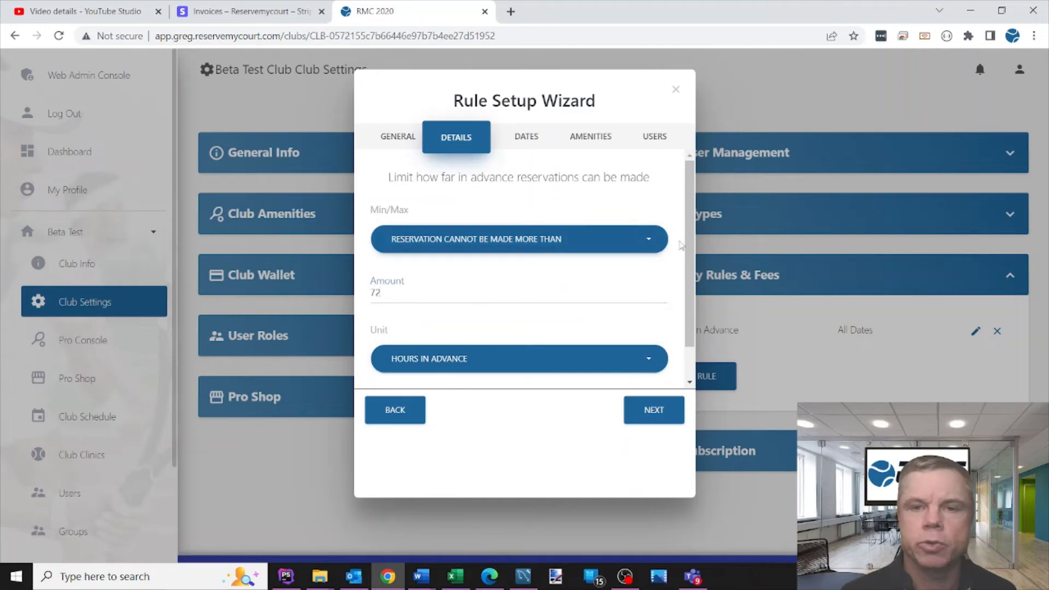
pyautogui.moveTo(689, 245); pyautogui.dragTo(675, 287)
pyautogui.click(652, 414)
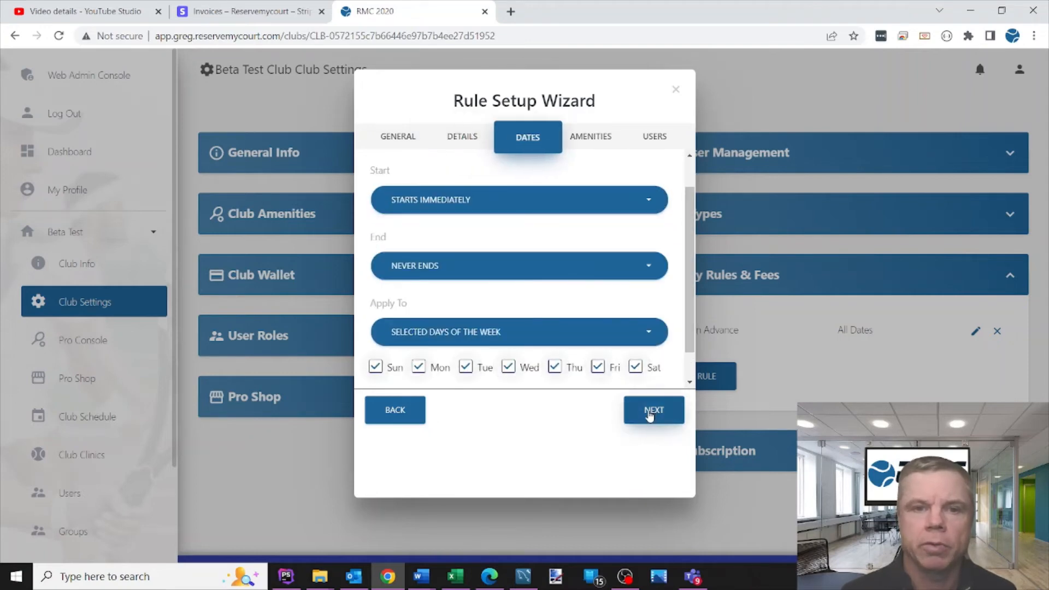
# Accept the rule's existing dates, amenities and user roles, and submit the edited rule.
pyautogui.click(651, 417)
pyautogui.click(649, 418)
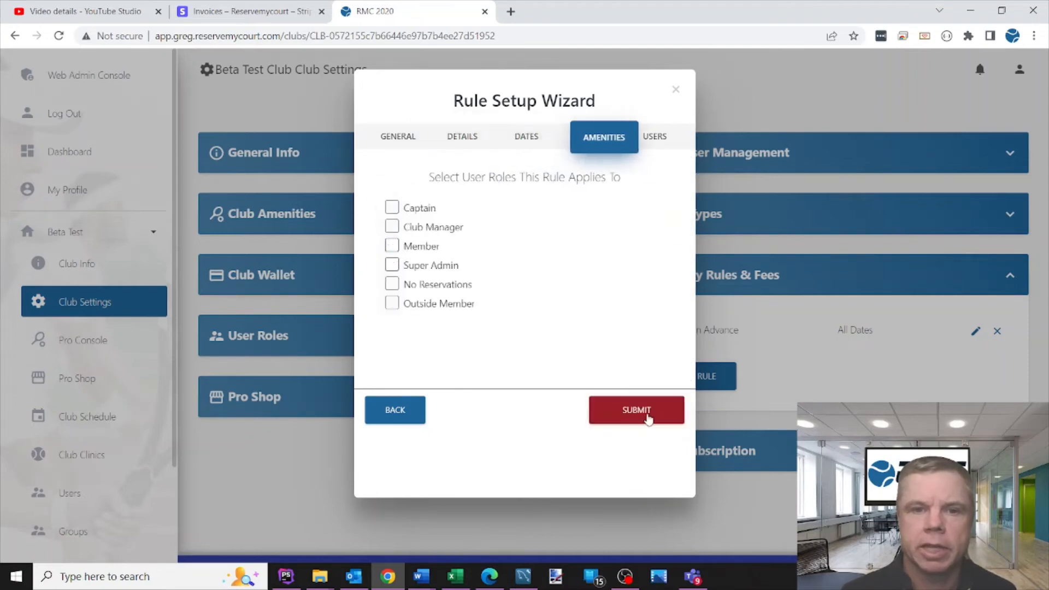
pyautogui.click(638, 416)
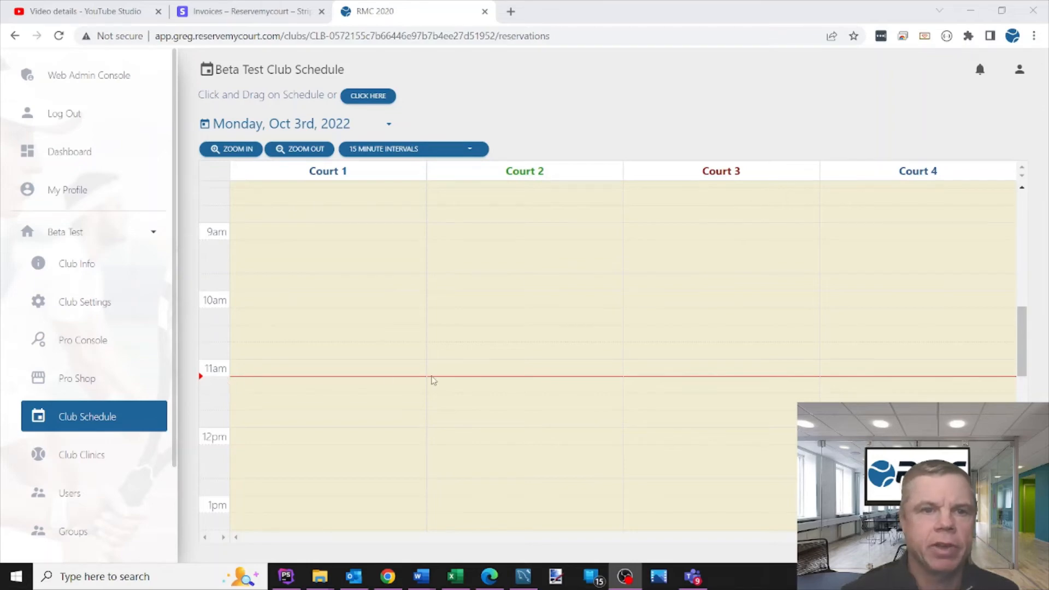
# Check the club schedule for October 4, 5 and 6, 2022 to see where the 72-hour limit blocks the courts.
pyautogui.click(310, 126)
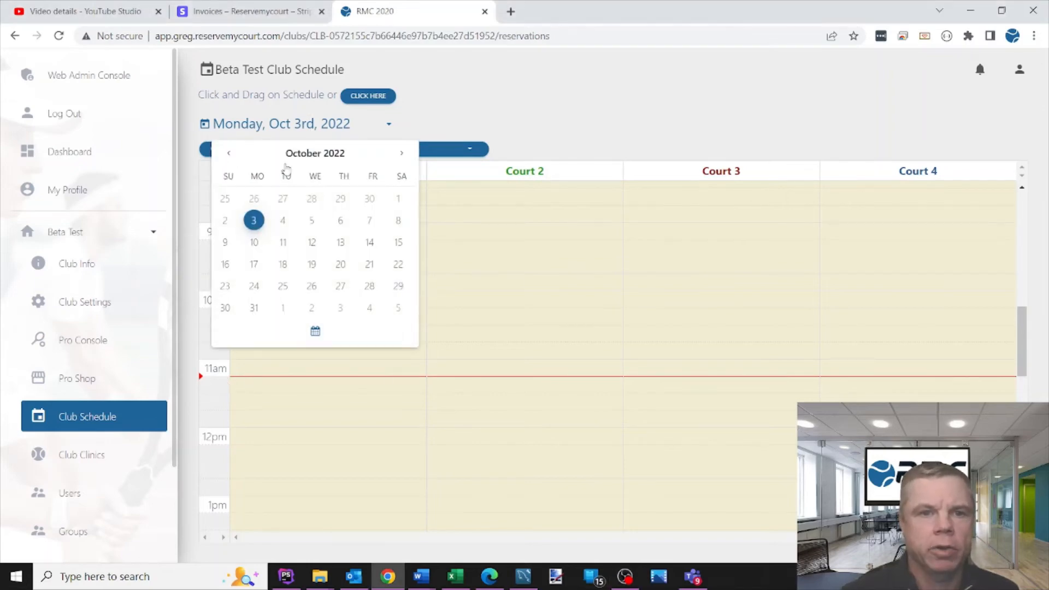
pyautogui.click(285, 221)
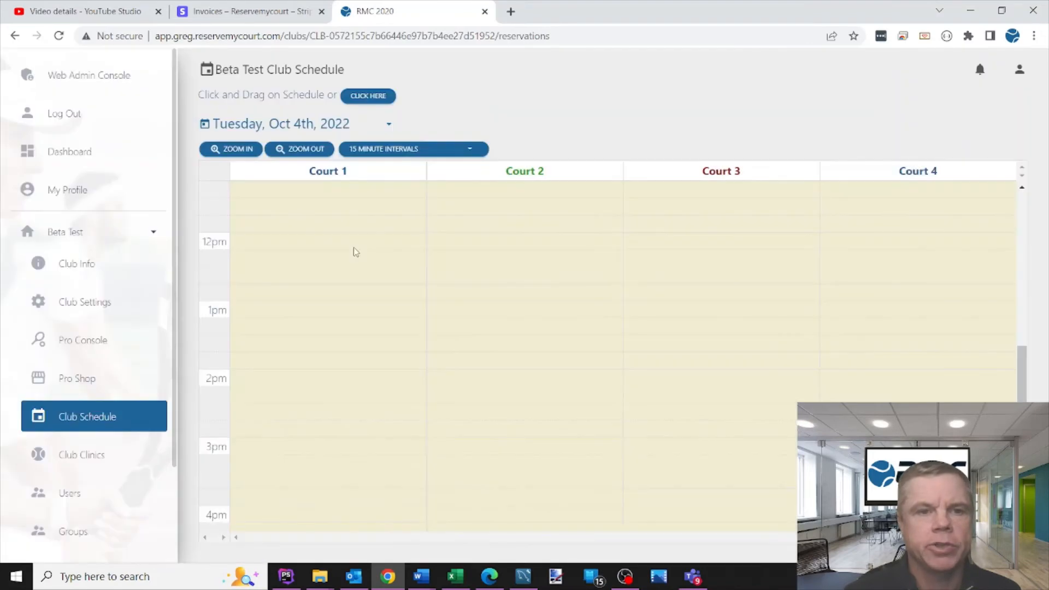
pyautogui.click(293, 124)
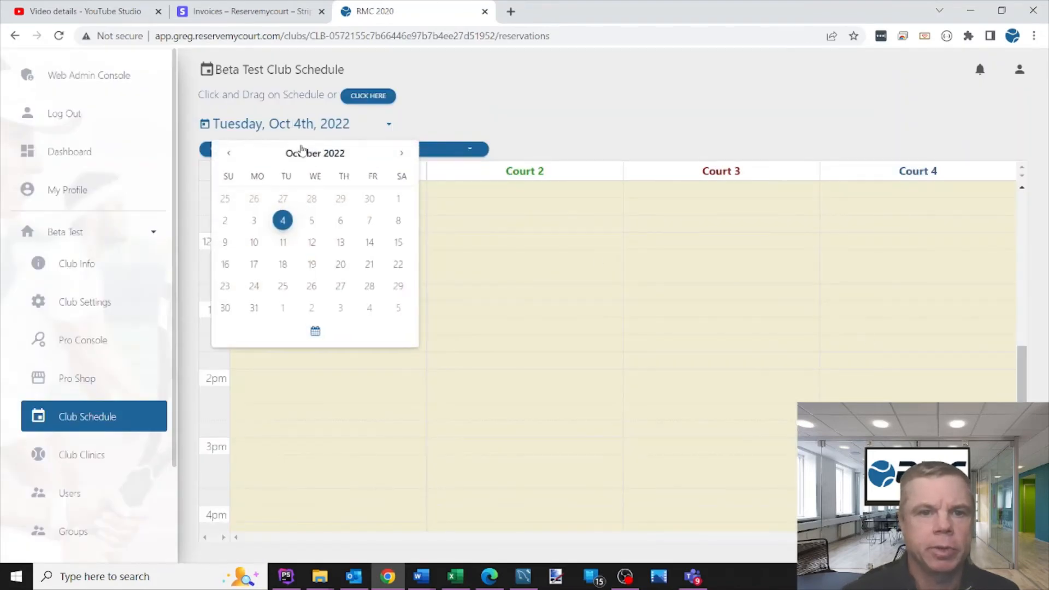
pyautogui.click(309, 223)
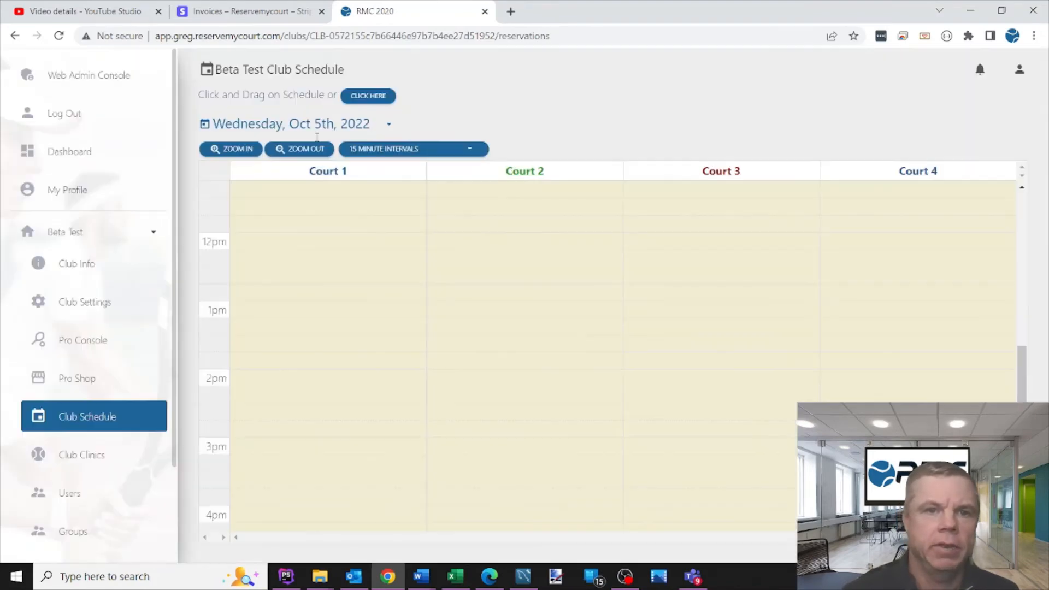
pyautogui.click(317, 126)
pyautogui.click(343, 221)
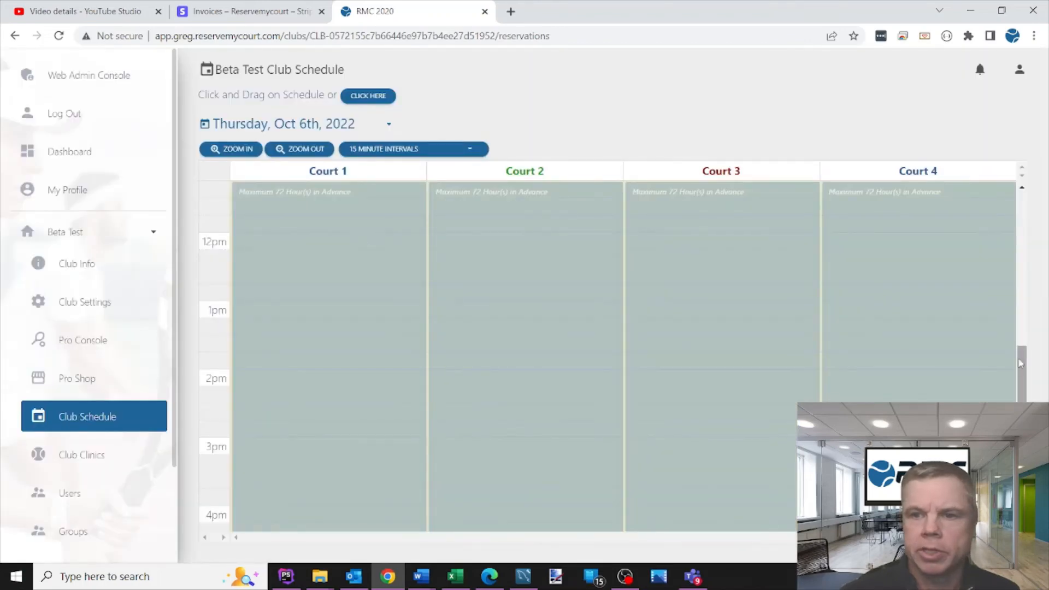
pyautogui.scroll(4, 994, 371)
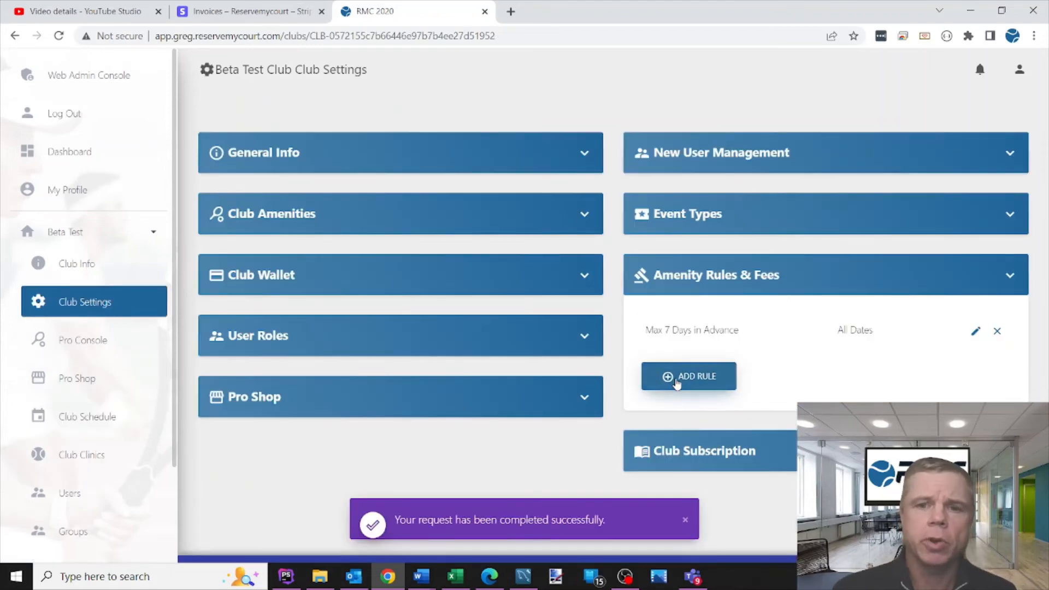
# Add a new amenity rule of type Advance named "Min 1 Day in Advance" and continue to its details.
pyautogui.click(733, 376)
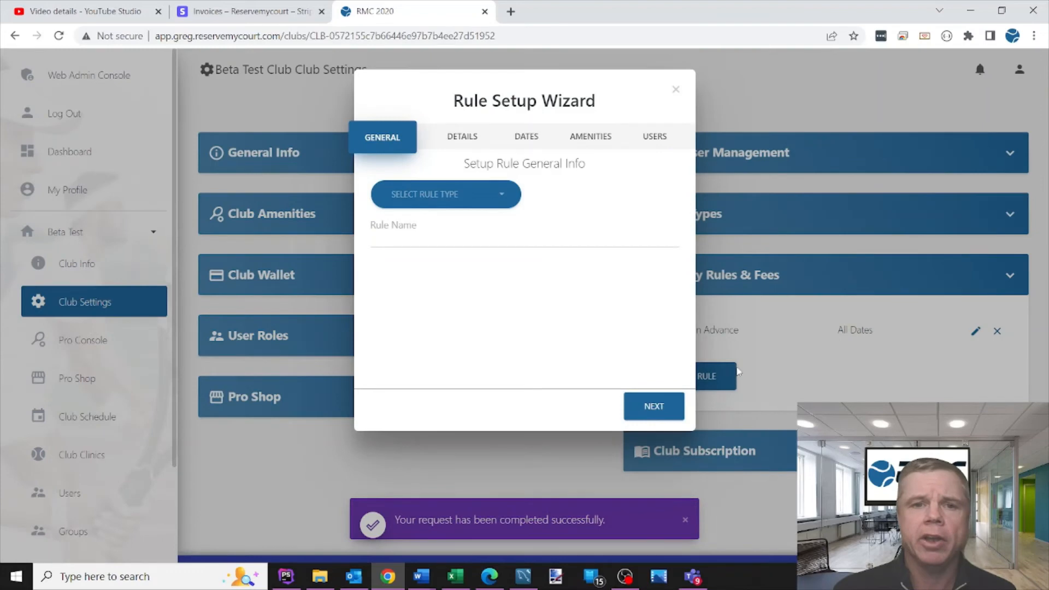
pyautogui.click(468, 200)
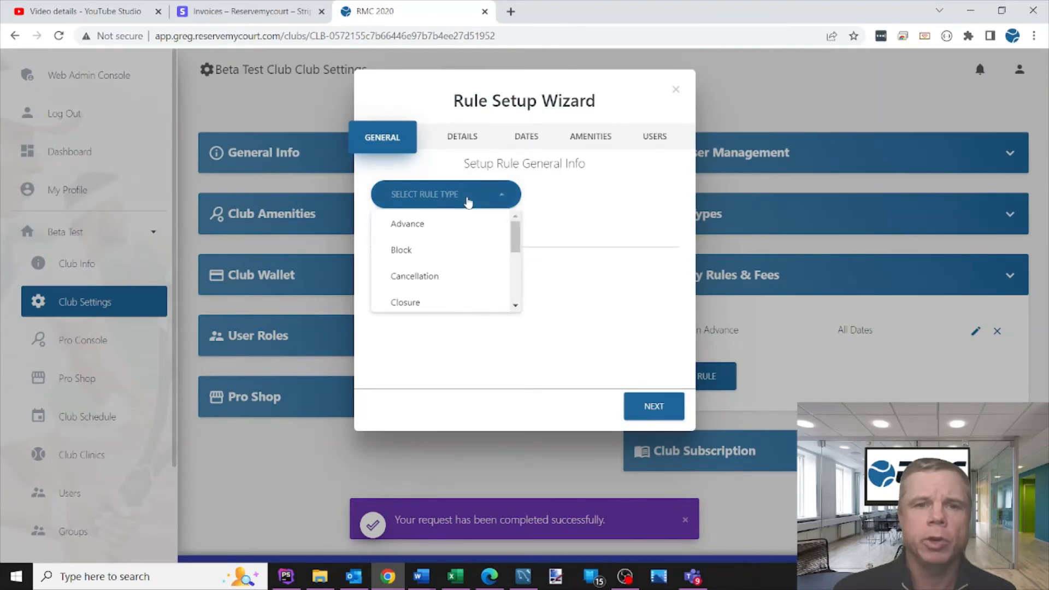
pyautogui.click(445, 225)
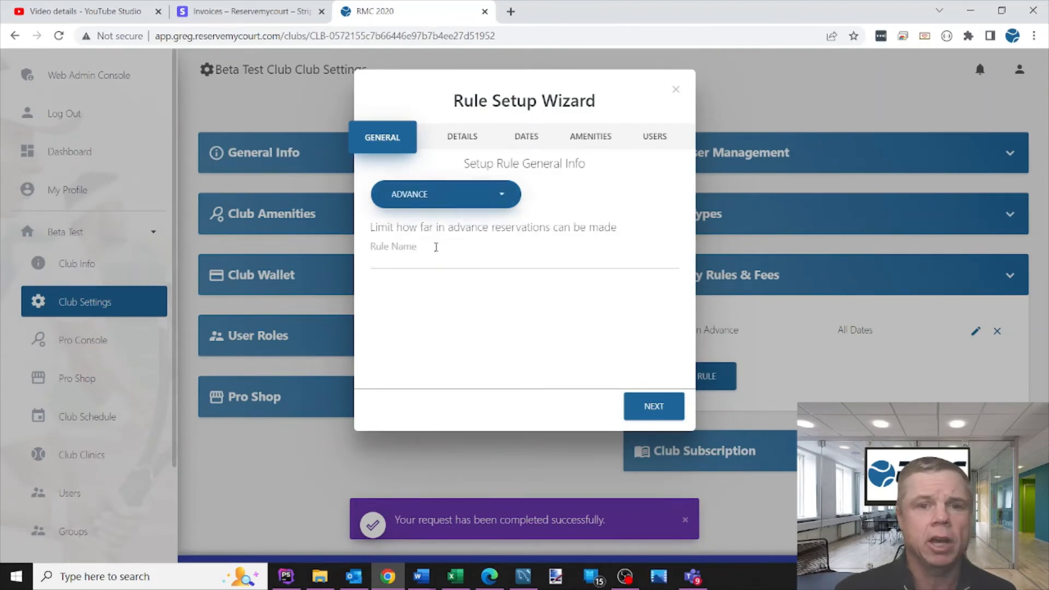
pyautogui.click(454, 251)
pyautogui.write('Min 1')
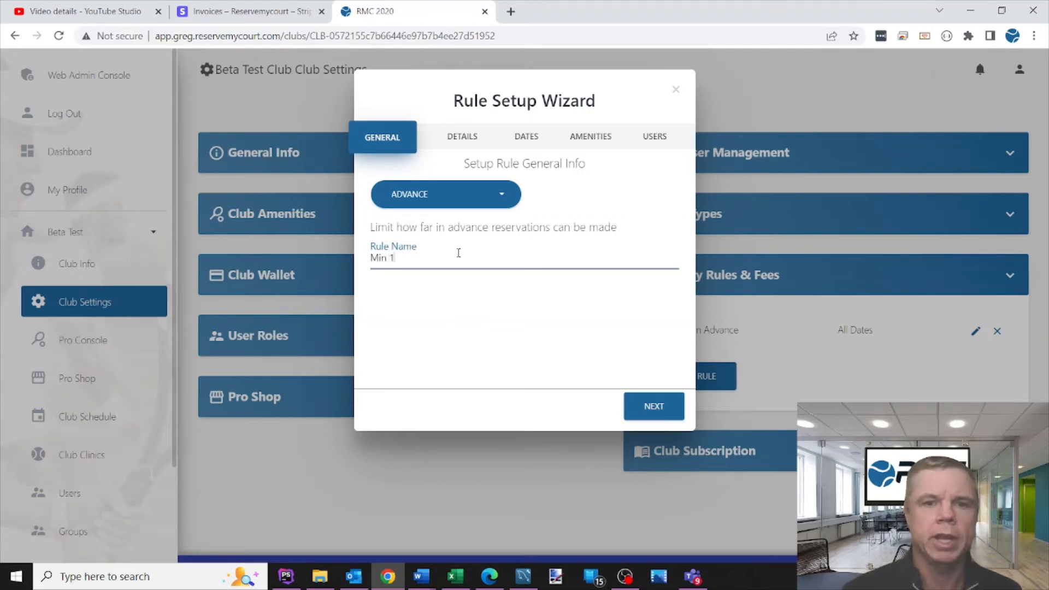
pyautogui.write('Dasy')
pyautogui.press('BackSpace')
pyautogui.press('BackSpace')
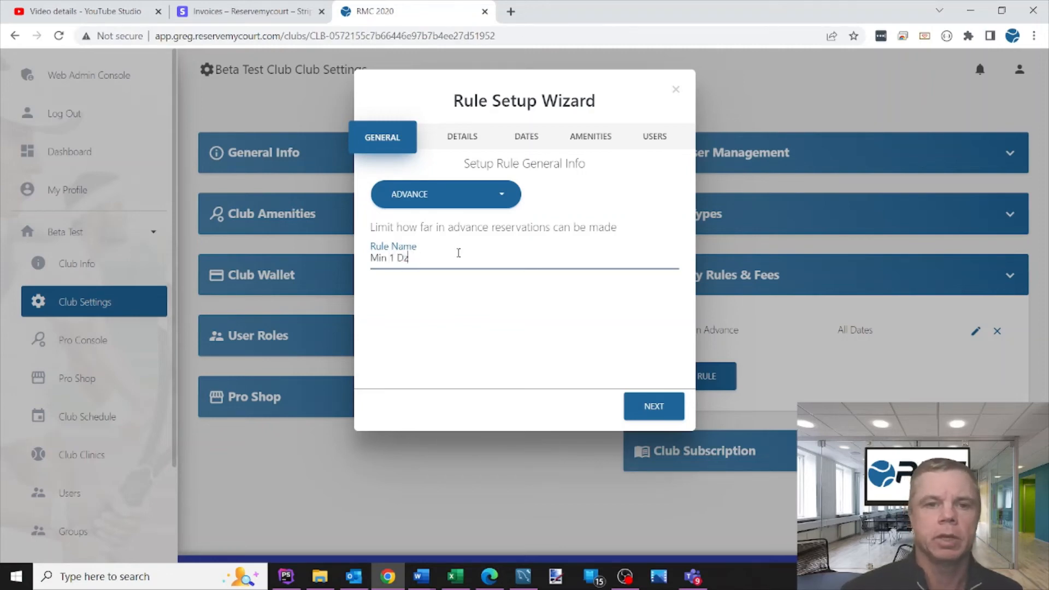
pyautogui.write('y in Ad')
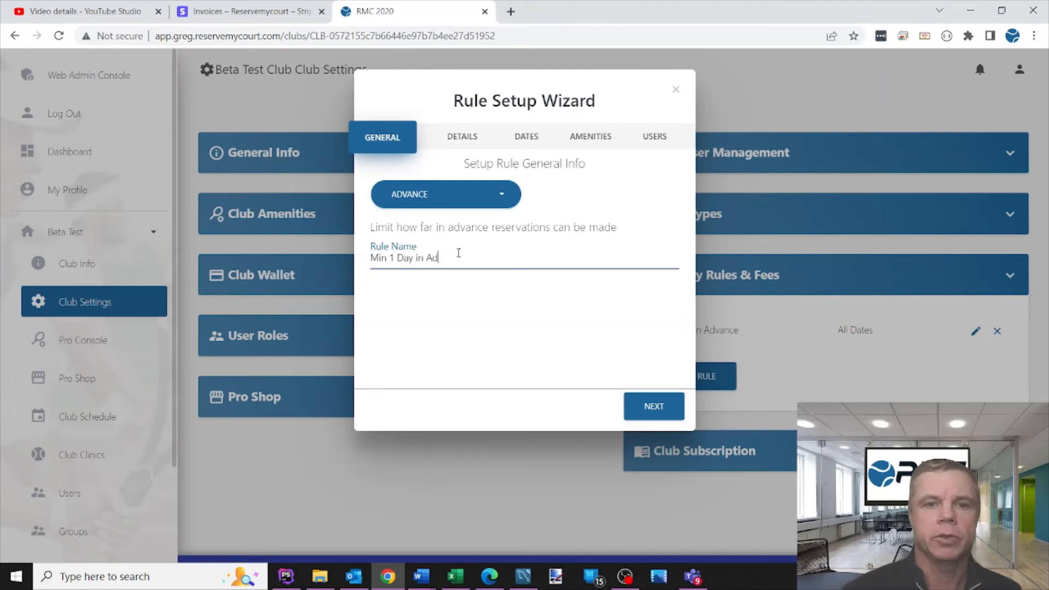
pyautogui.write('vance')
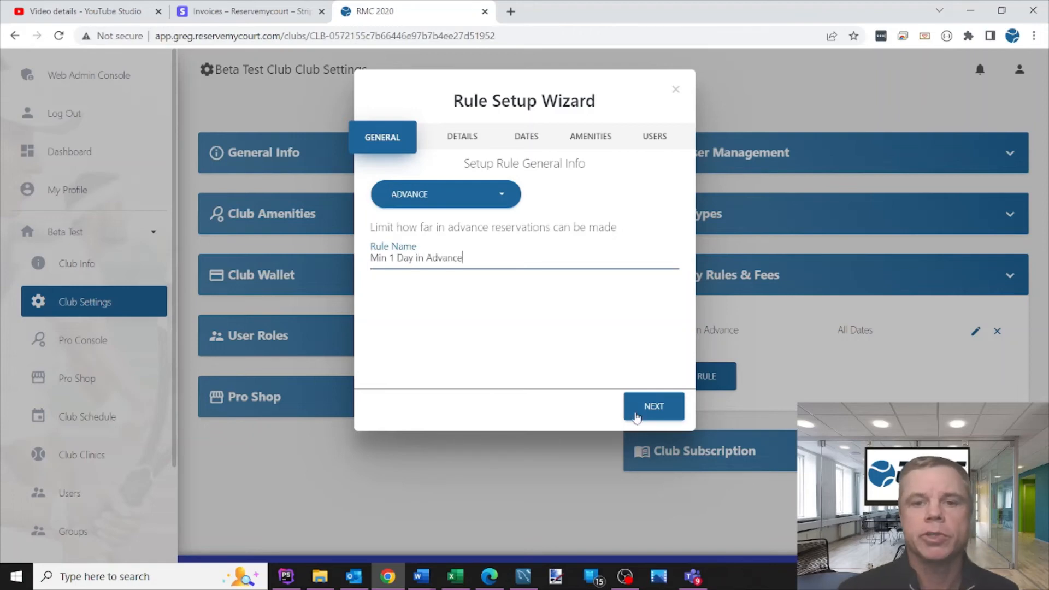
pyautogui.click(653, 407)
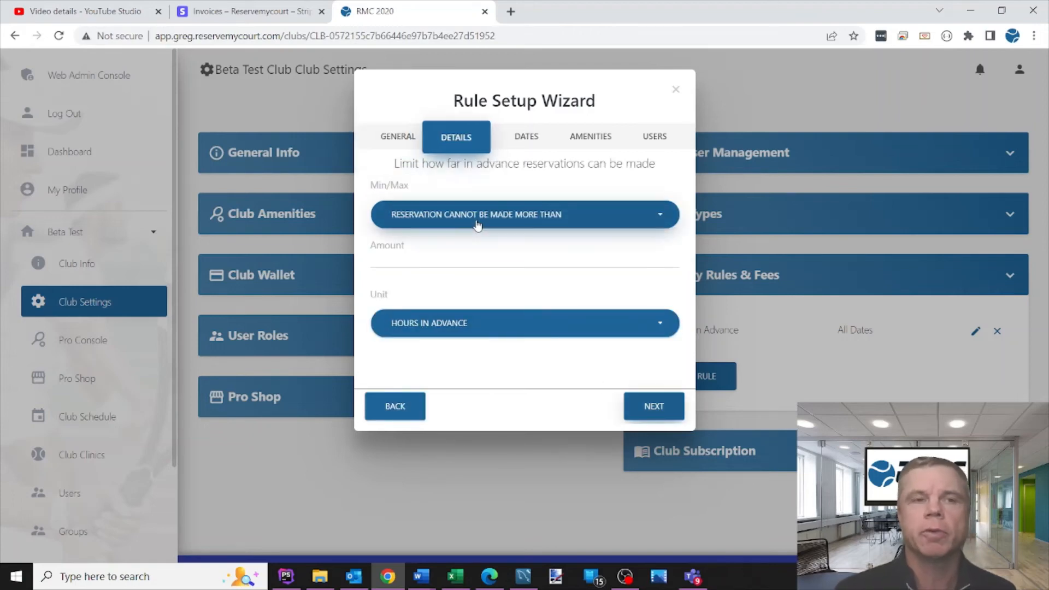
# Require that reservations must be made at least 1 Days in Advance, and continue to the rule's dates.
pyautogui.click(445, 217)
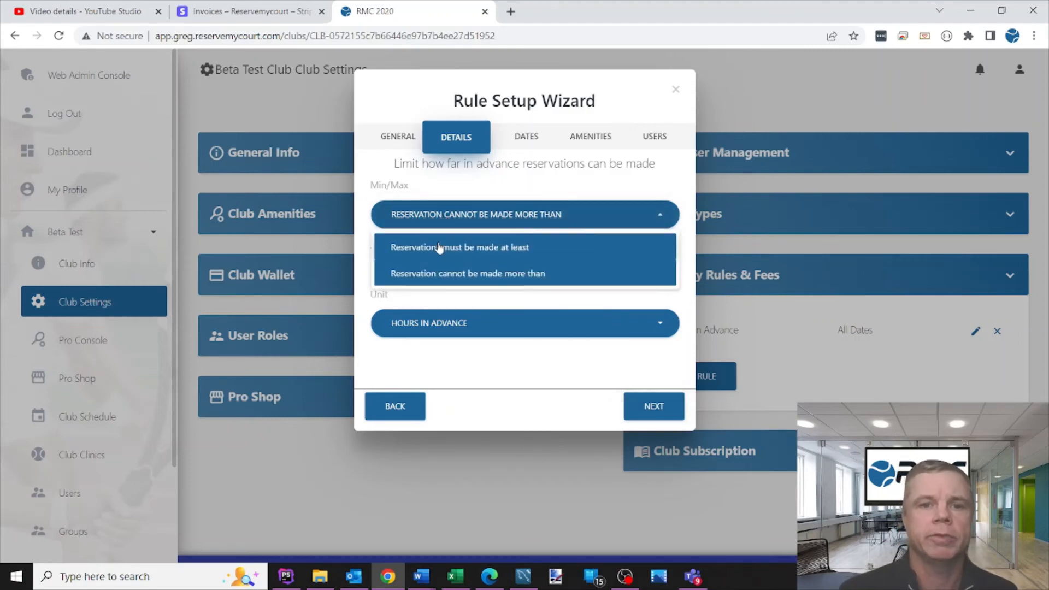
pyautogui.click(436, 248)
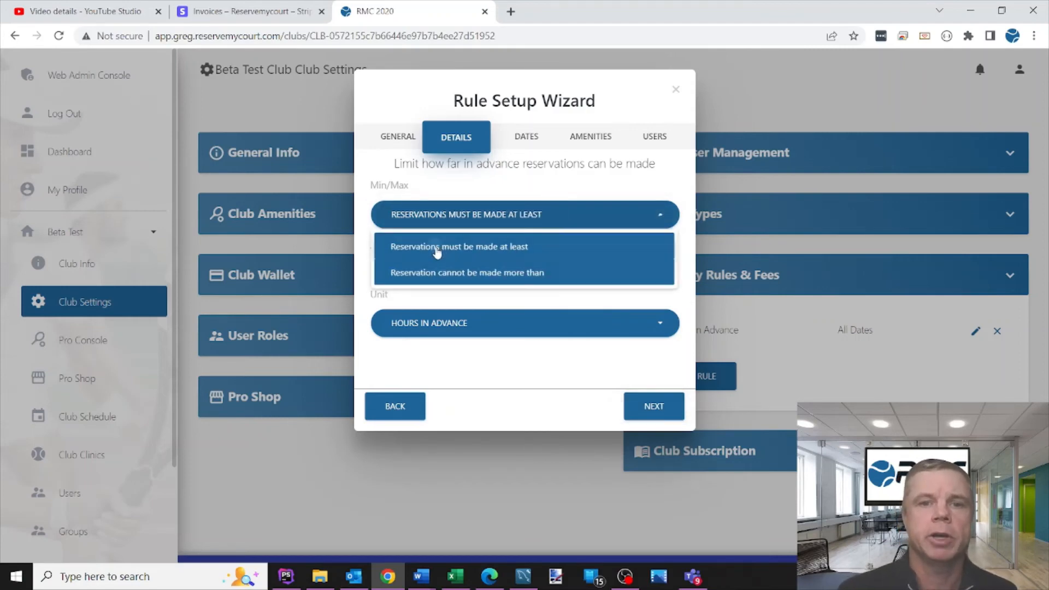
pyautogui.click(440, 331)
pyautogui.click(421, 294)
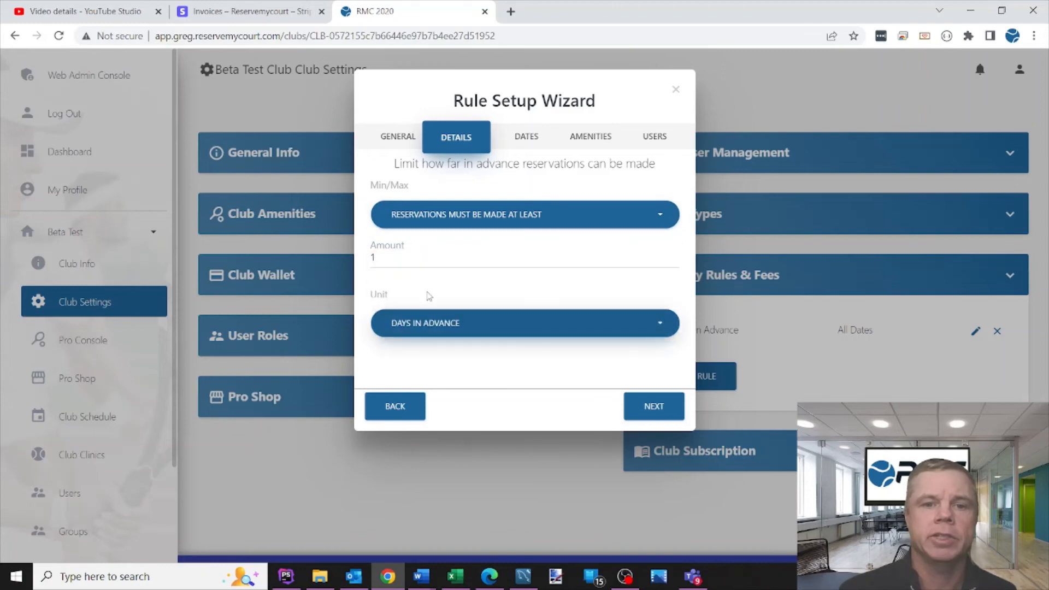
pyautogui.click(653, 406)
# Review and accept the default dates, Starts Immediately, Never Ends and every day of the week, and continue to the amenities.
pyautogui.scroll(-1, 687, 332)
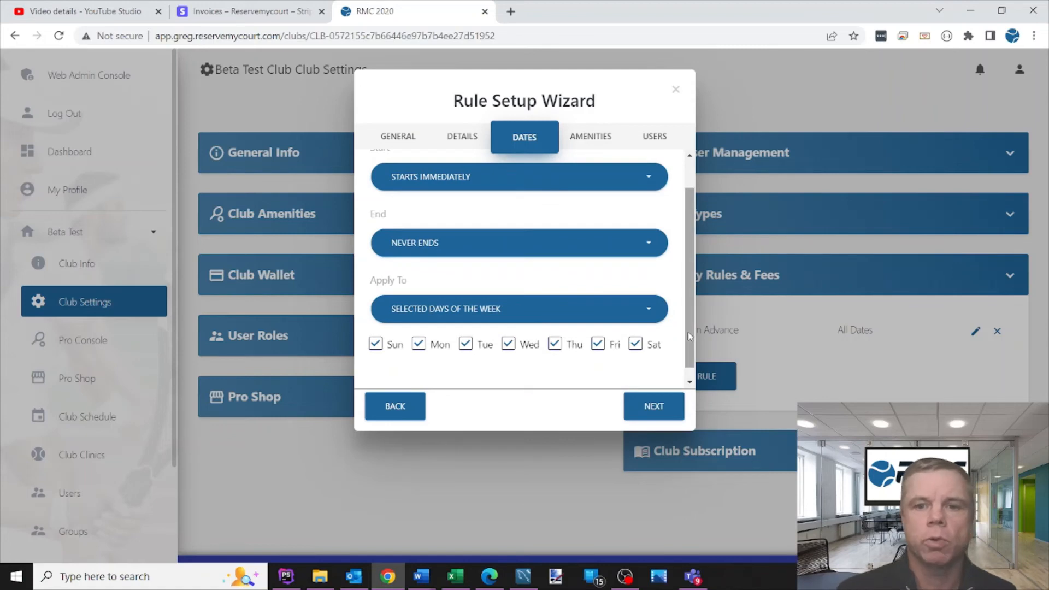
pyautogui.scroll(1, 693, 289)
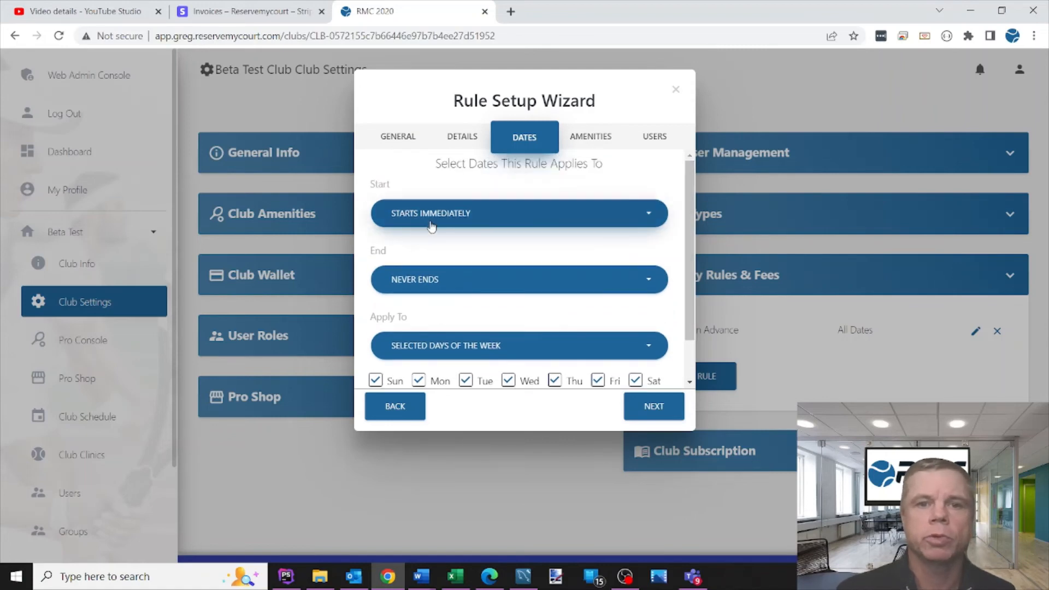
pyautogui.scroll(-1, 685, 311)
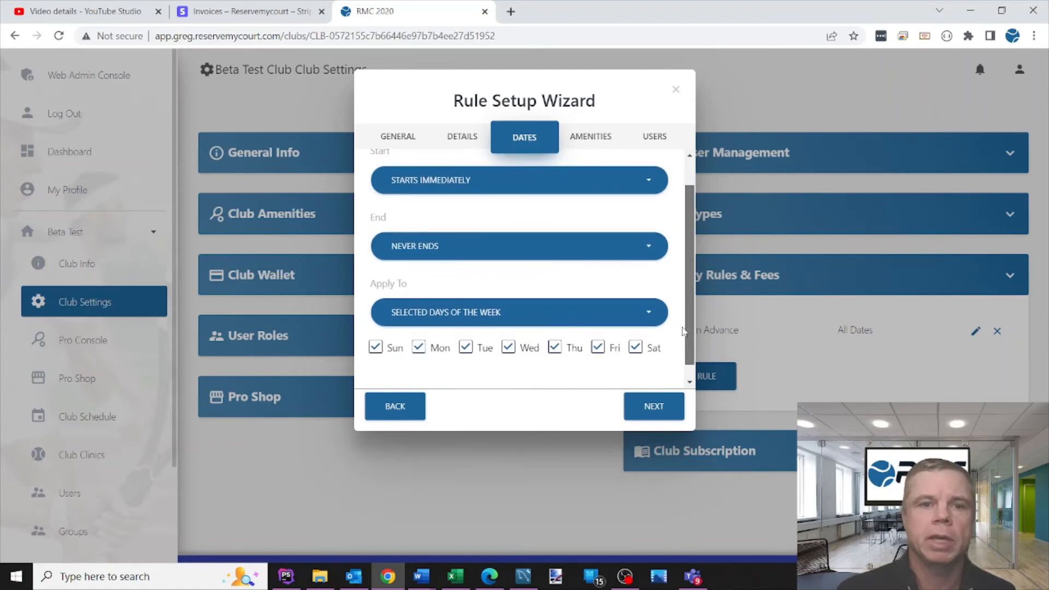
pyautogui.click(654, 406)
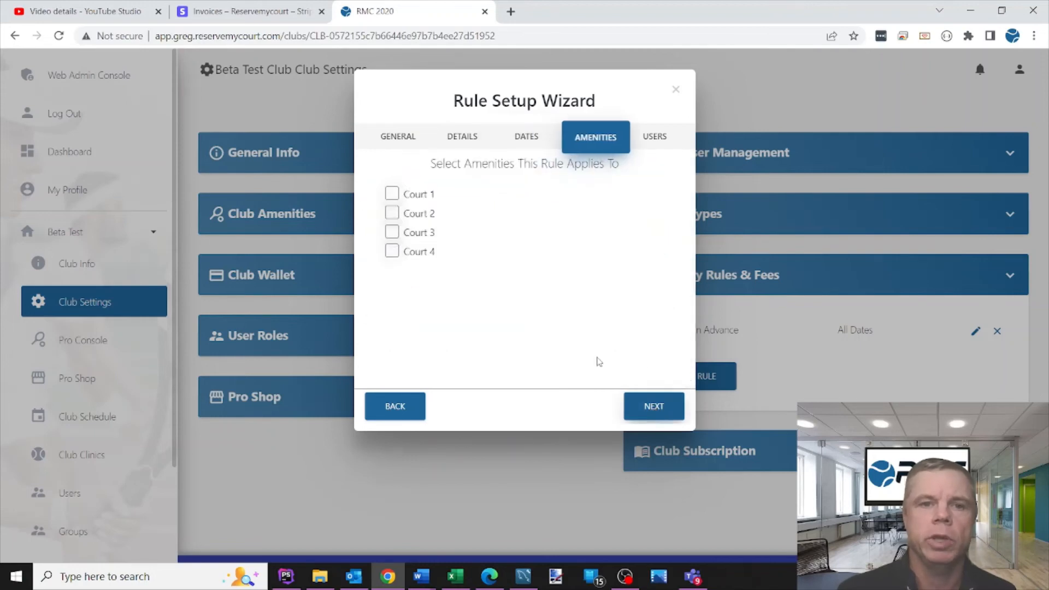
# Apply the rule to Court 1, Court 2, Court 3 and Court 4, and continue to the user roles.
pyautogui.click(392, 194)
pyautogui.click(392, 213)
pyautogui.click(392, 232)
pyautogui.click(392, 251)
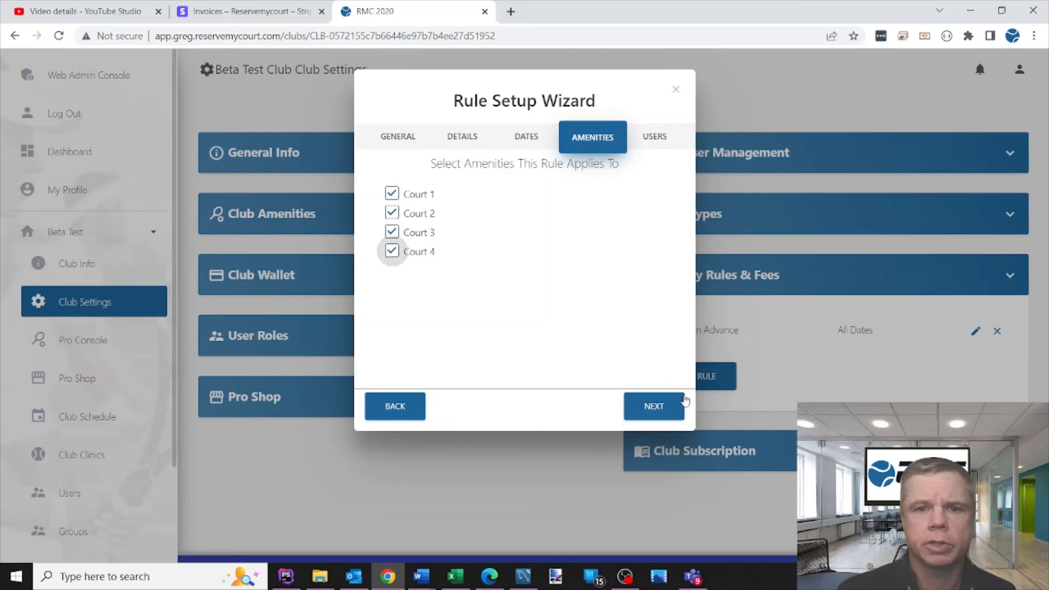
pyautogui.click(660, 418)
# Apply the rule to the Member and Super Admin roles and submit it.
pyautogui.click(391, 233)
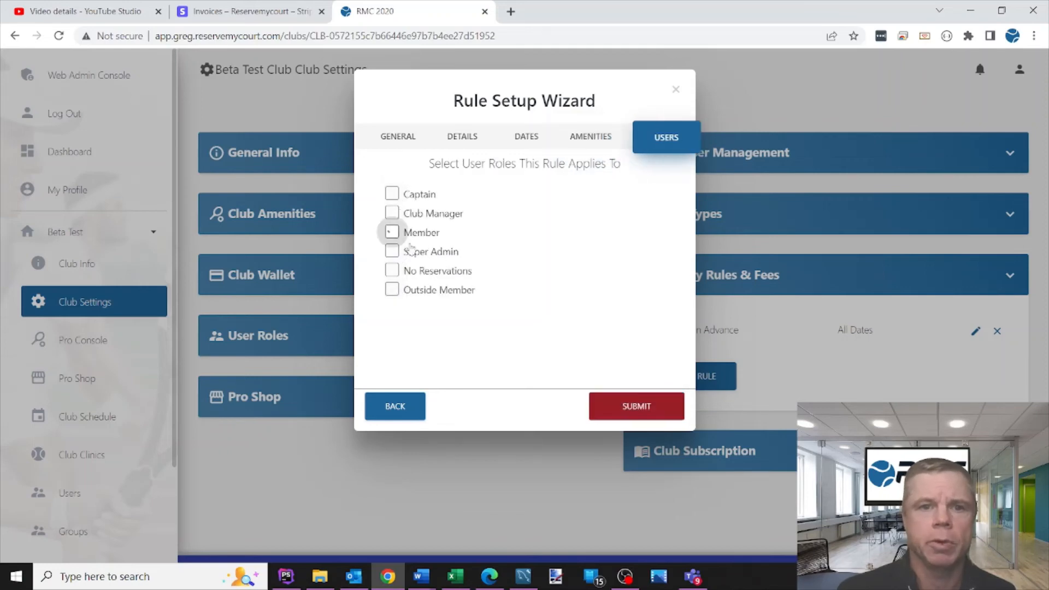
pyautogui.click(392, 251)
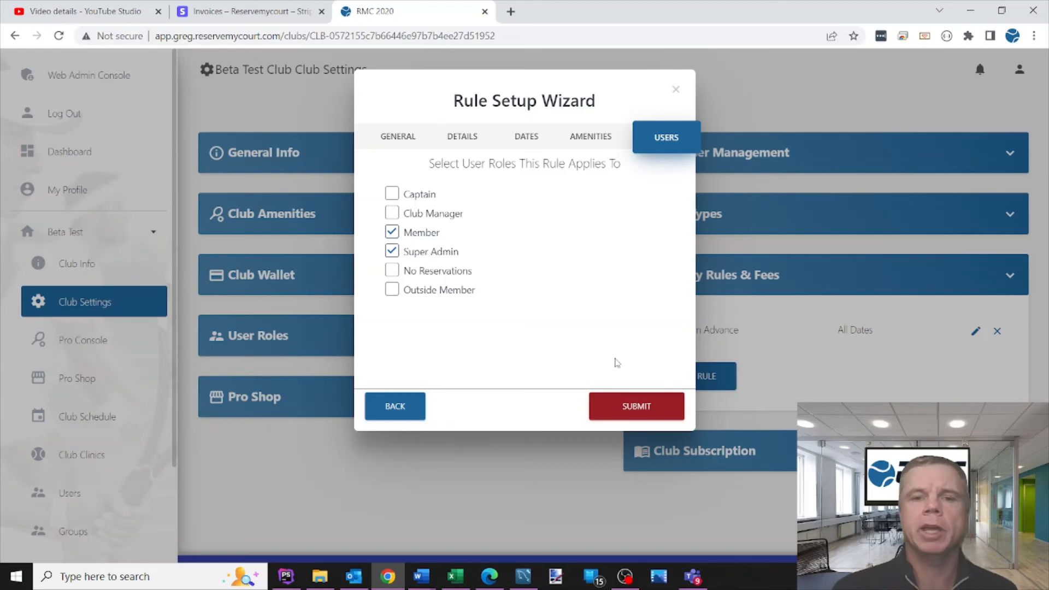
pyautogui.click(622, 406)
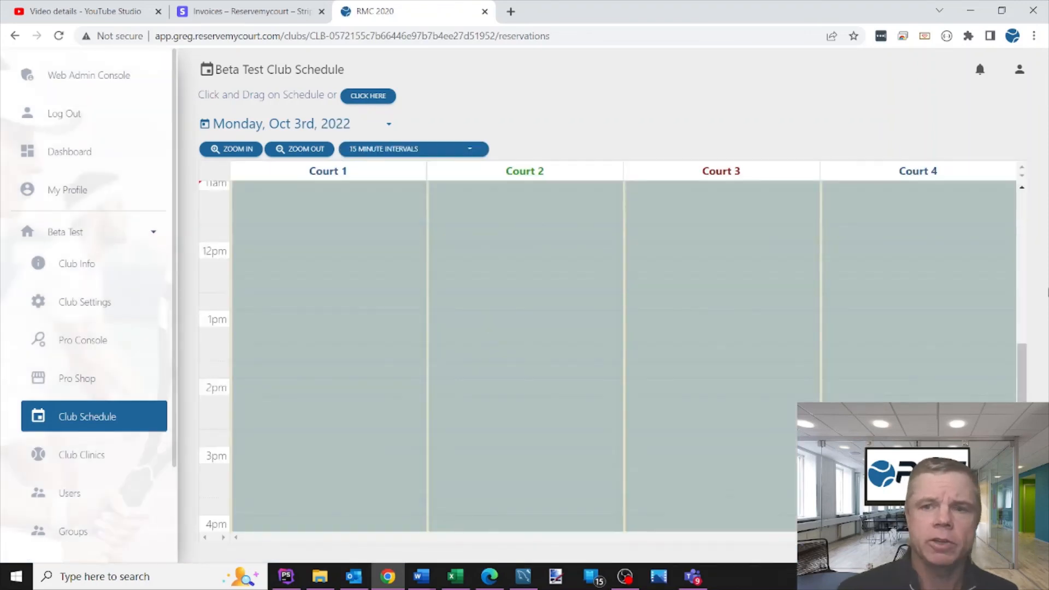
# Check the club schedule for October 3, 4 and 8, 2022 to see where the one-day minimum notice blocks the courts.
pyautogui.moveTo(1026, 348); pyautogui.dragTo(1009, 192)
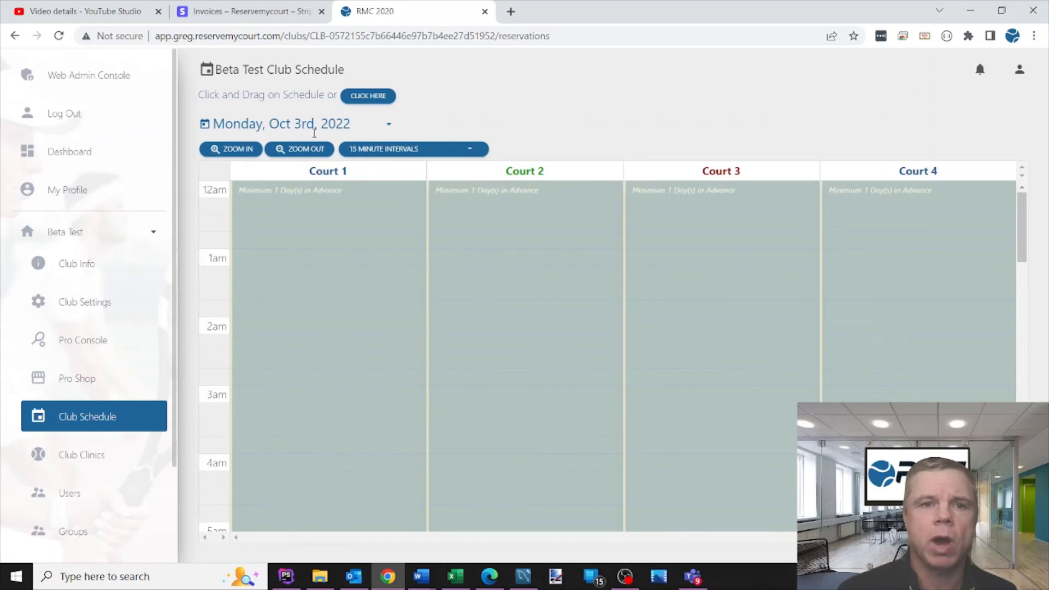
pyautogui.moveTo(1022, 219)
pyautogui.mouseDown()
pyautogui.moveTo(1023, 416)
pyautogui.moveTo(1026, 210)
pyautogui.mouseUp()
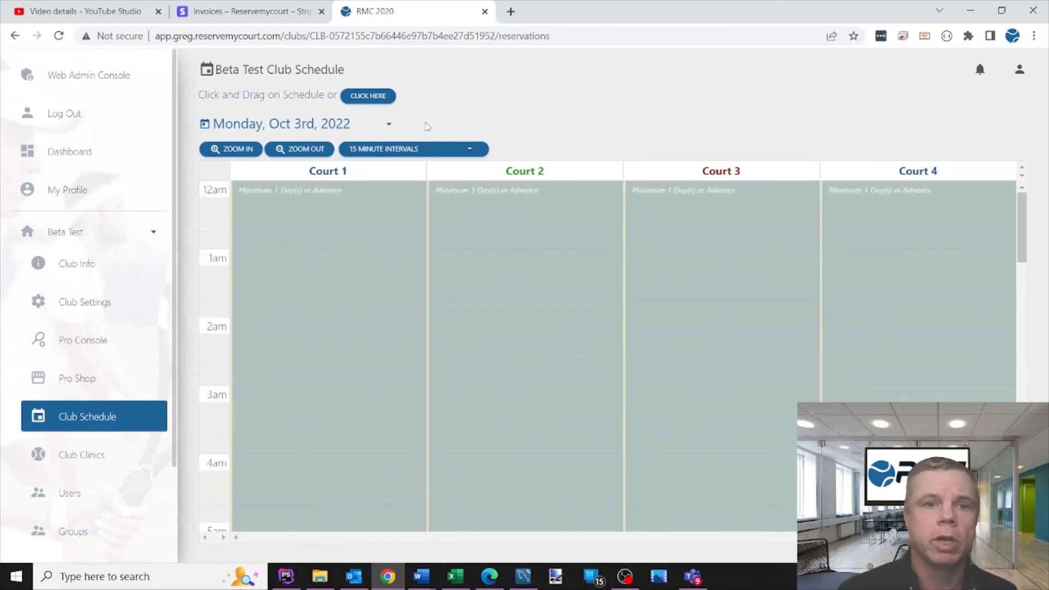
pyautogui.click(291, 127)
pyautogui.click(283, 221)
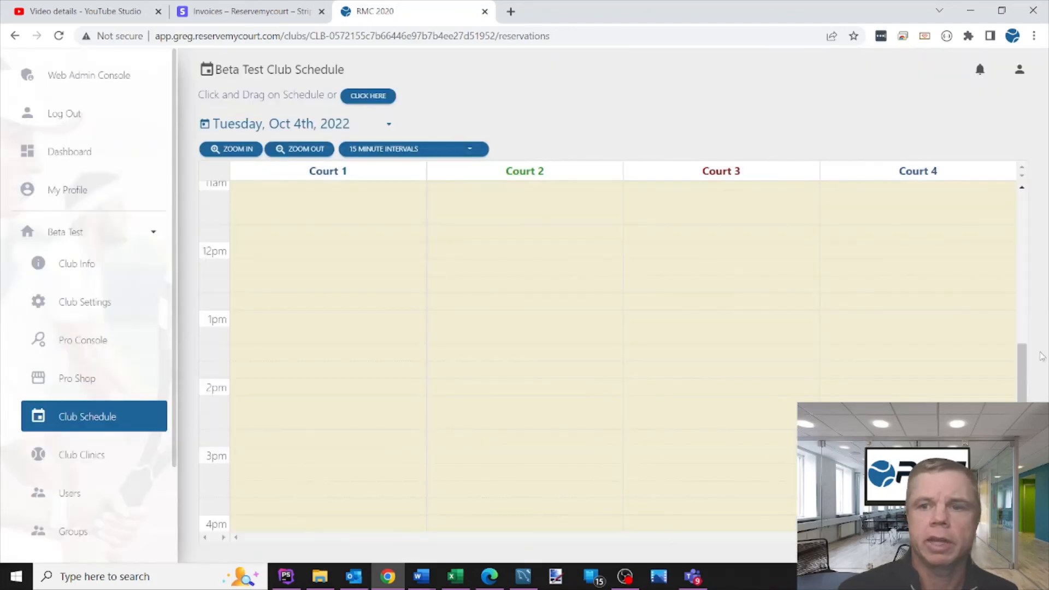
pyautogui.moveTo(1022, 392); pyautogui.dragTo(1018, 412)
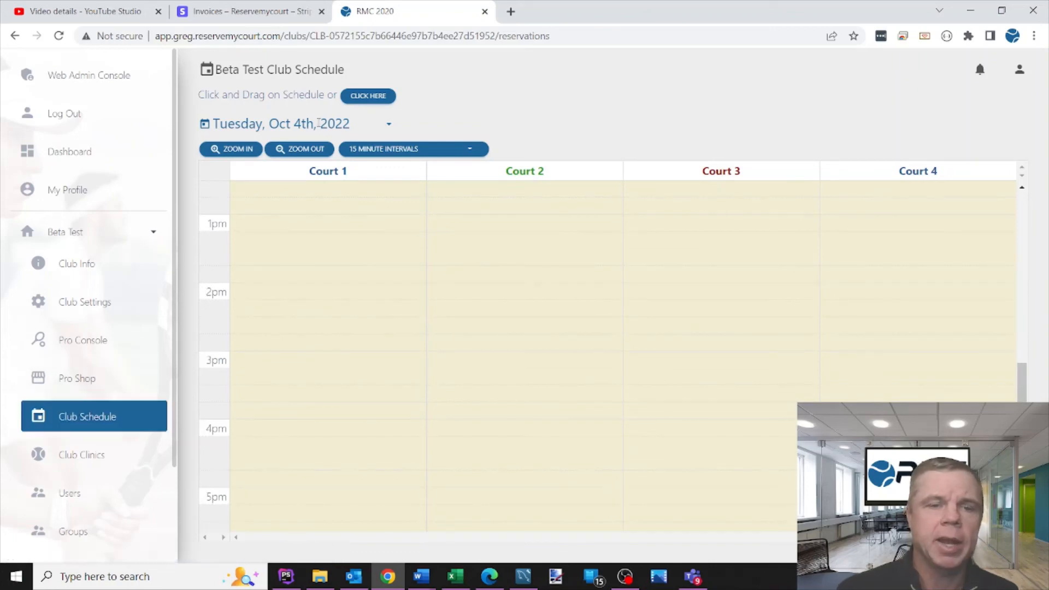
pyautogui.click(389, 124)
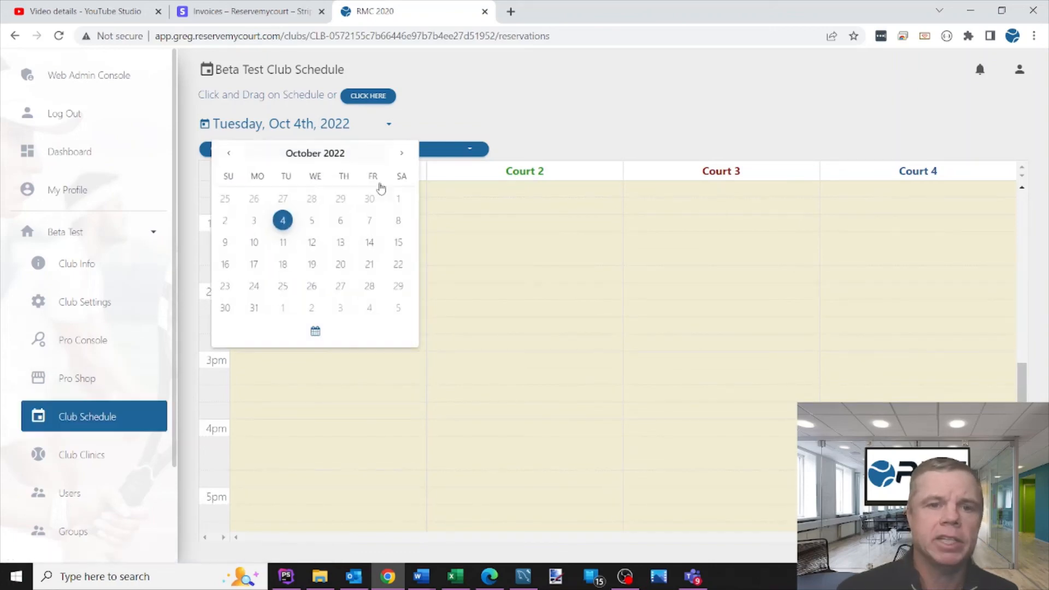
pyautogui.click(398, 222)
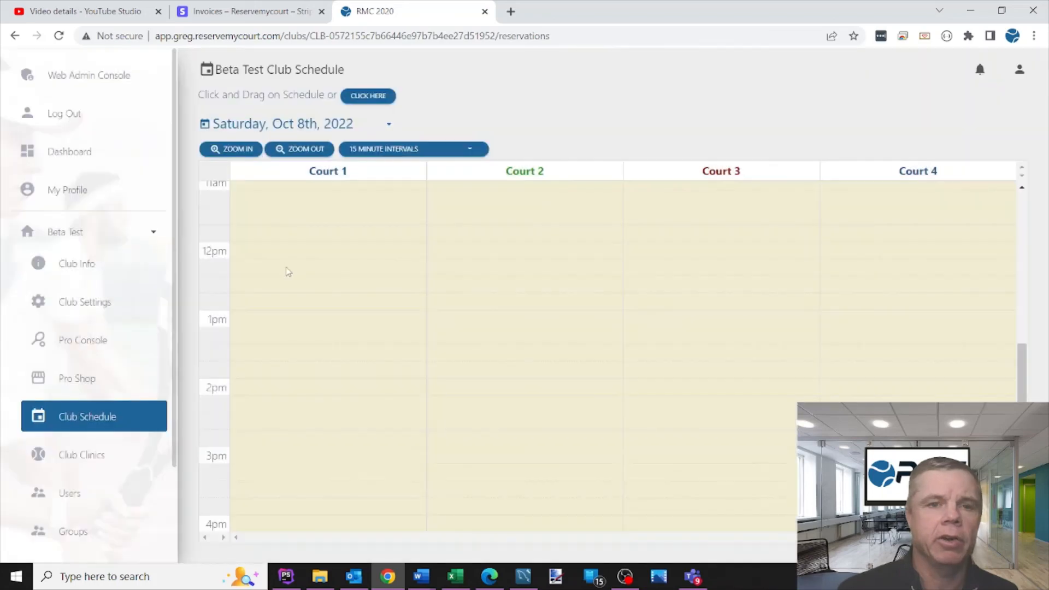